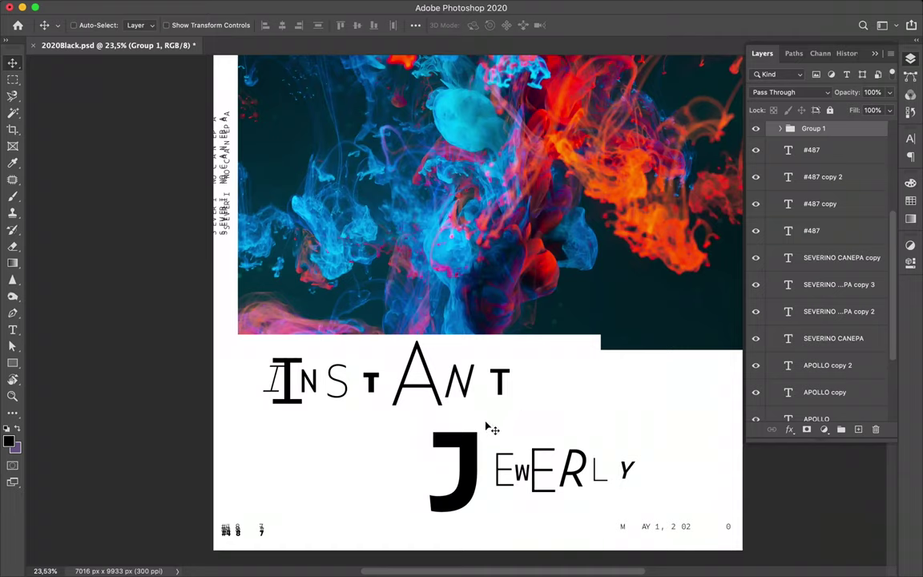
Step: Move the A and N layers among the INSTANT letters and group them as Group 2
click(781, 130)
scroll(833, 226, down, 5)
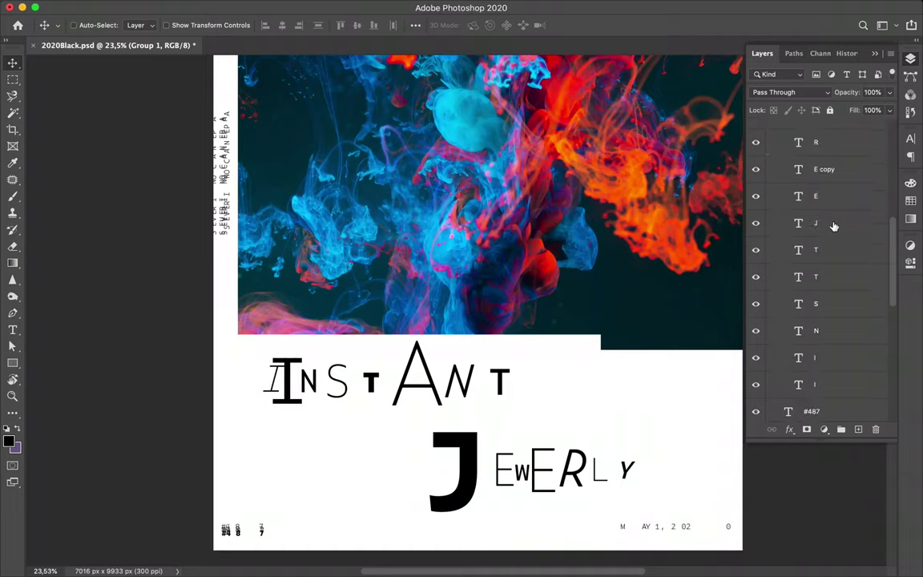
click(821, 386)
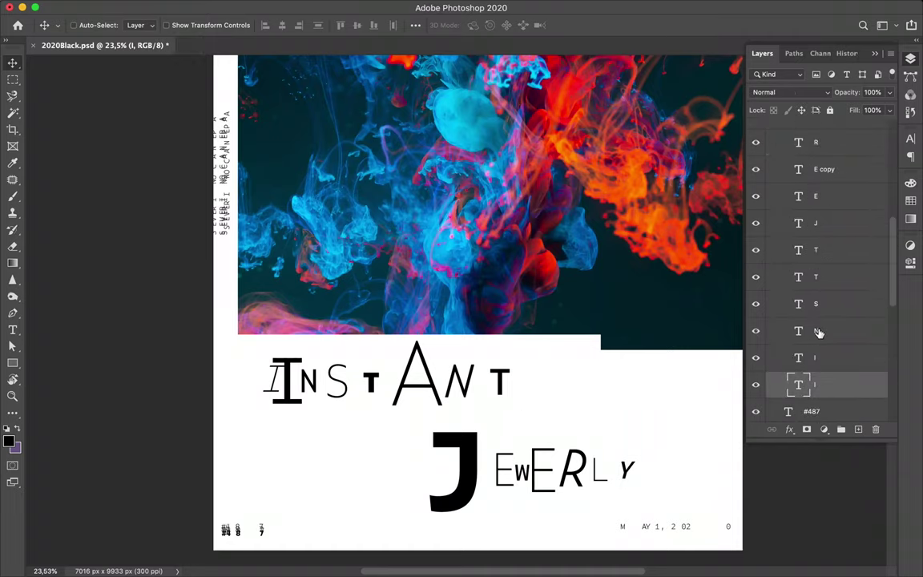
scroll(821, 256, up, 3)
scroll(820, 240, up, 3)
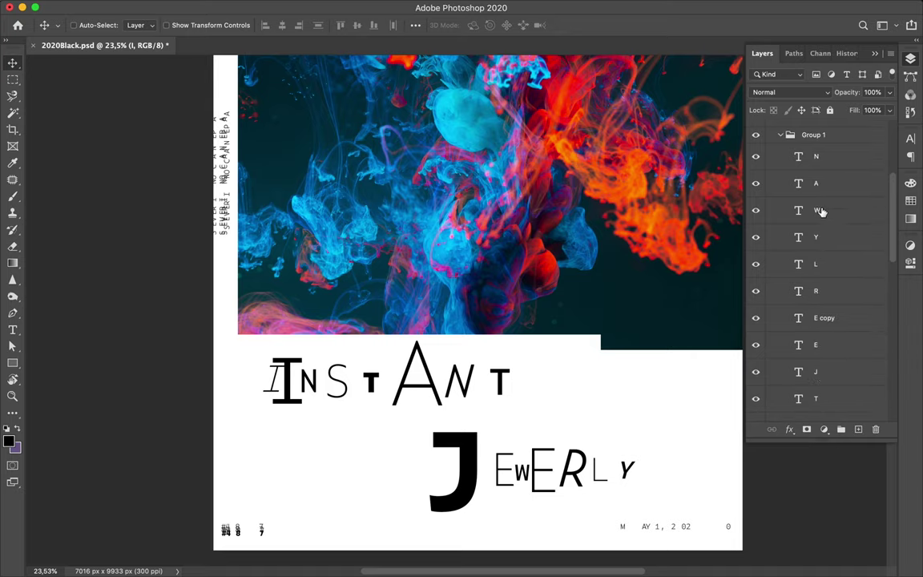
click(789, 177)
shift+click(801, 164)
drag(801, 165, 827, 308)
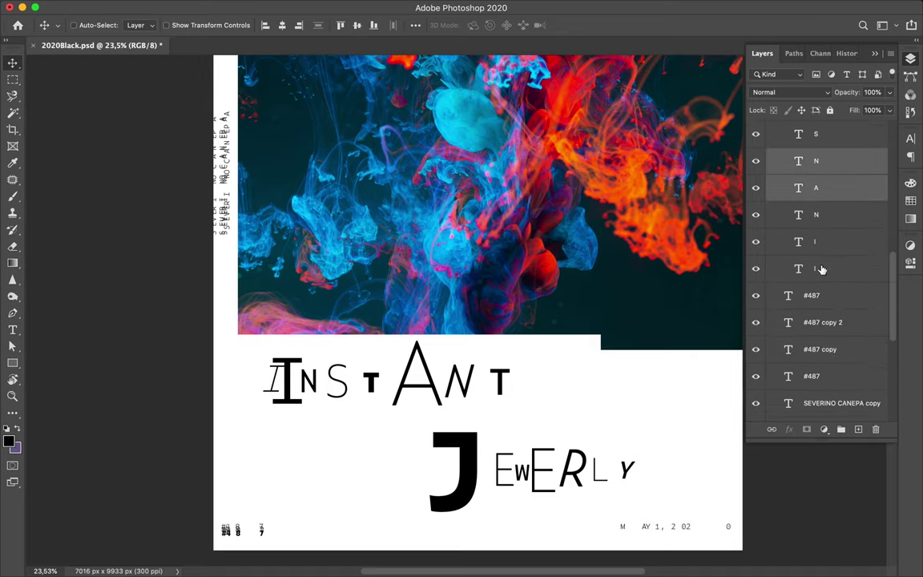
drag(827, 308, 821, 221)
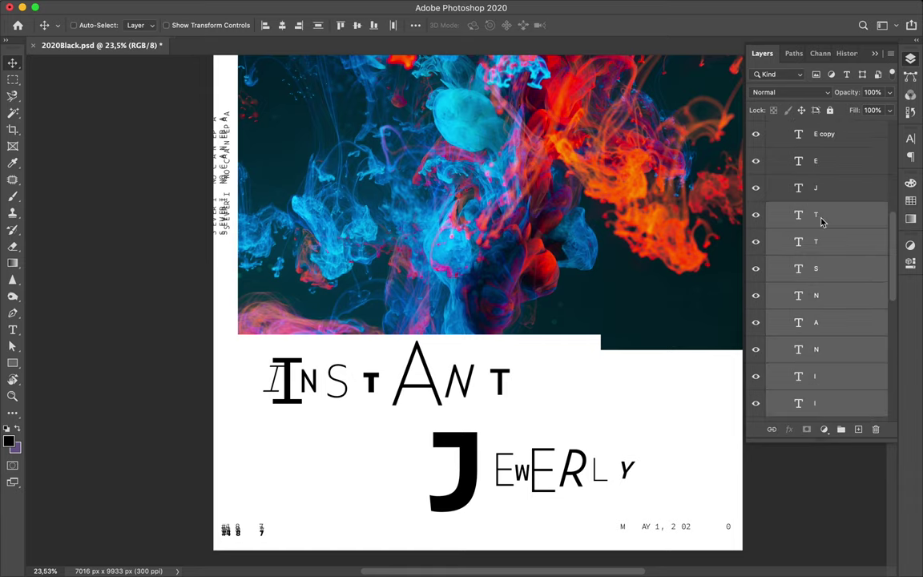
click(840, 430)
Step: Free Transform Group 2, scaling the INSTANT letters up to about 123%
scroll(821, 300, up, 2)
click(821, 301)
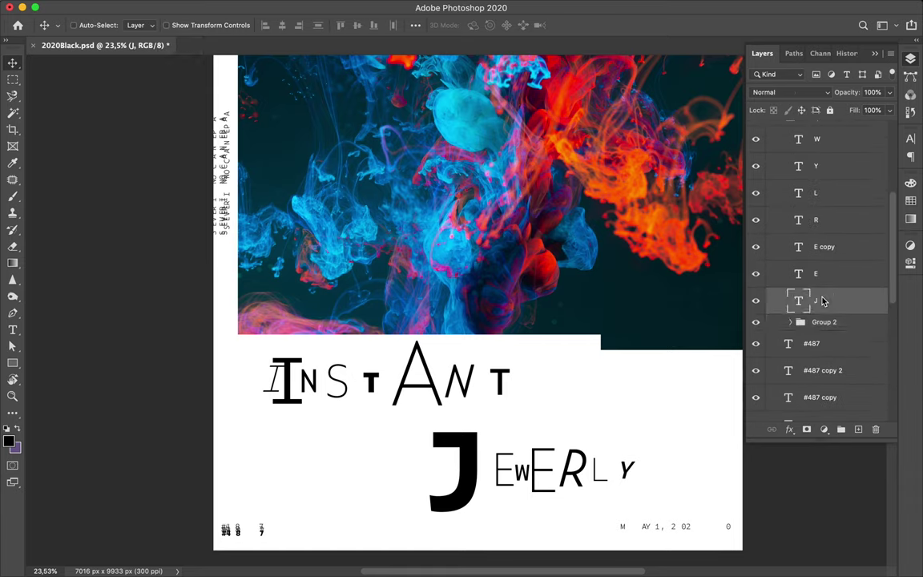
scroll(817, 298, up, 1)
scroll(813, 320, up, 2)
click(824, 382)
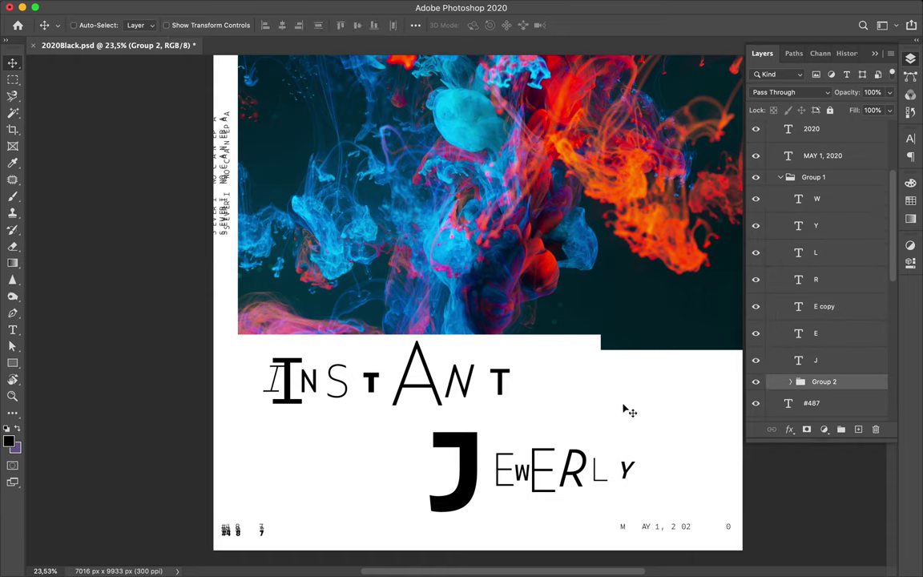
key(ctrl+t)
drag(511, 405, 550, 410)
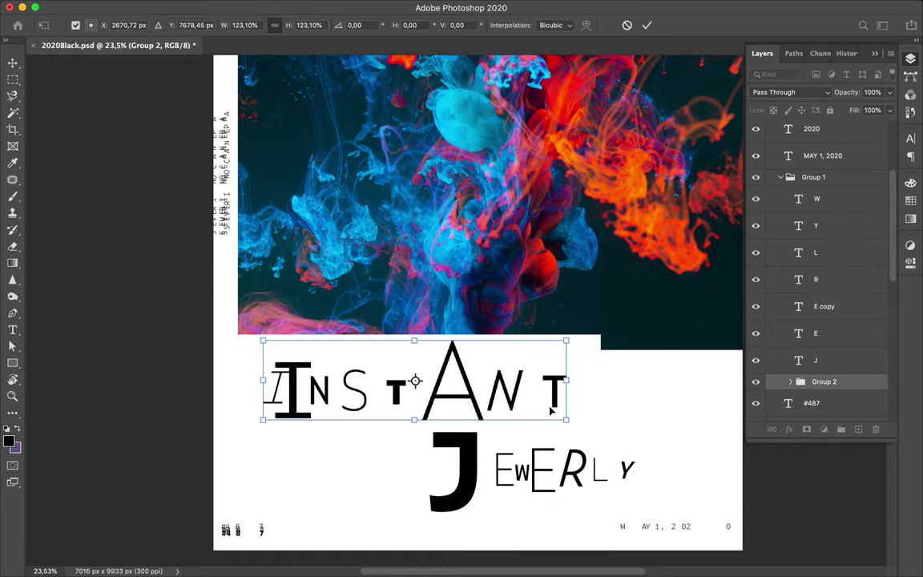
Step: Apply the INSTANT scale, then group the JEWERLY letters, enlarge them ~117% and shift them left
key(Return)
click(815, 359)
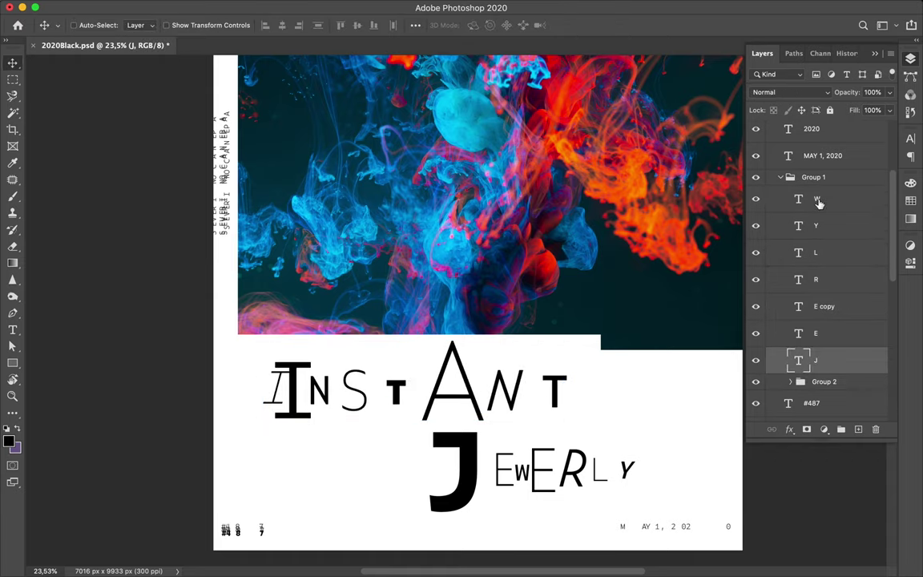
shift+click(816, 198)
key(ctrl+g)
key(ctrl+t)
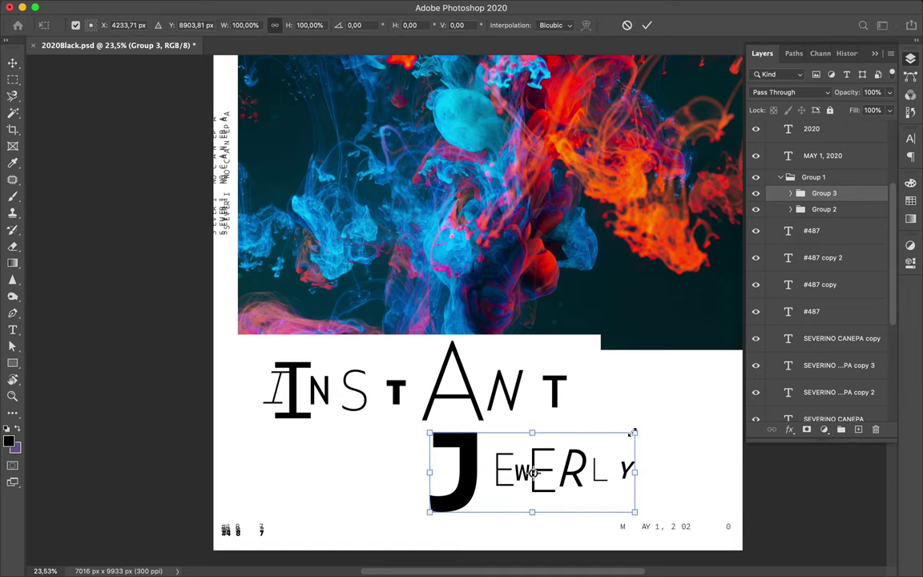
drag(633, 432, 670, 419)
drag(550, 465, 463, 465)
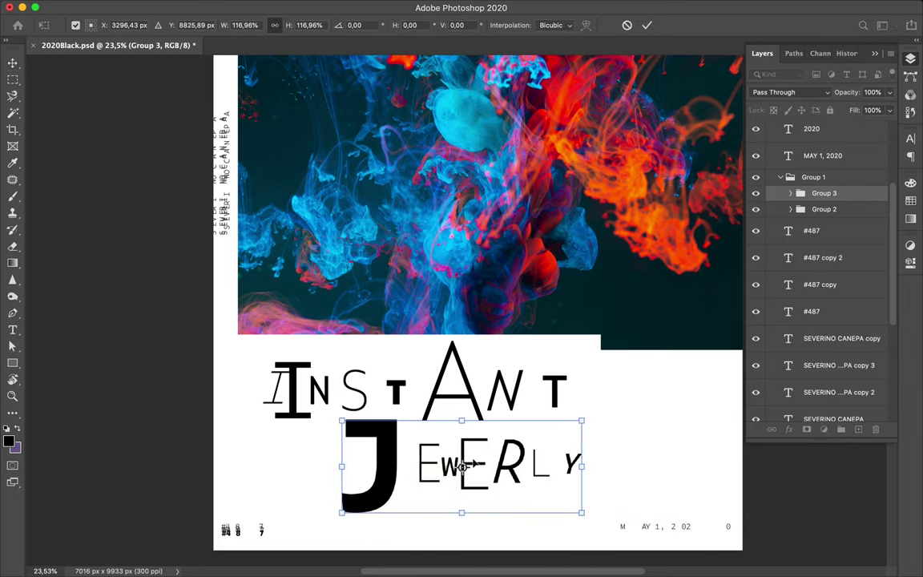
key(Return)
Step: Nudge E, R, L and Y right, then move all JEWERLY letters about 140 px right
click(467, 472)
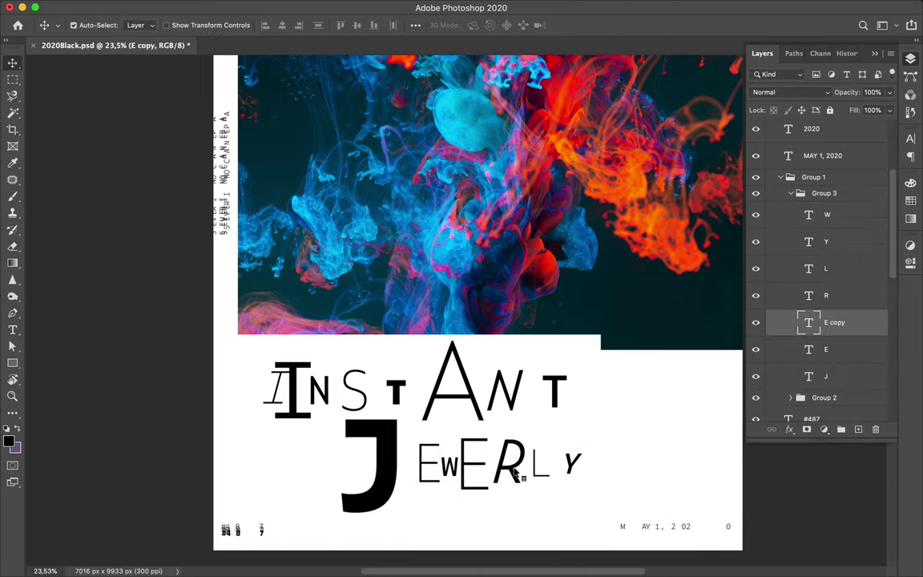
shift+click(508, 469)
shift+click(540, 471)
shift+click(572, 469)
key(shift+Right)
key(shift+Right)
key(shift+Right)
key(shift+Right)
key(shift+Right)
key(shift+Right)
key(shift+Right)
key(shift+Right)
key(shift+Right)
click(839, 215)
shift+click(825, 376)
drag(390, 450, 505, 458)
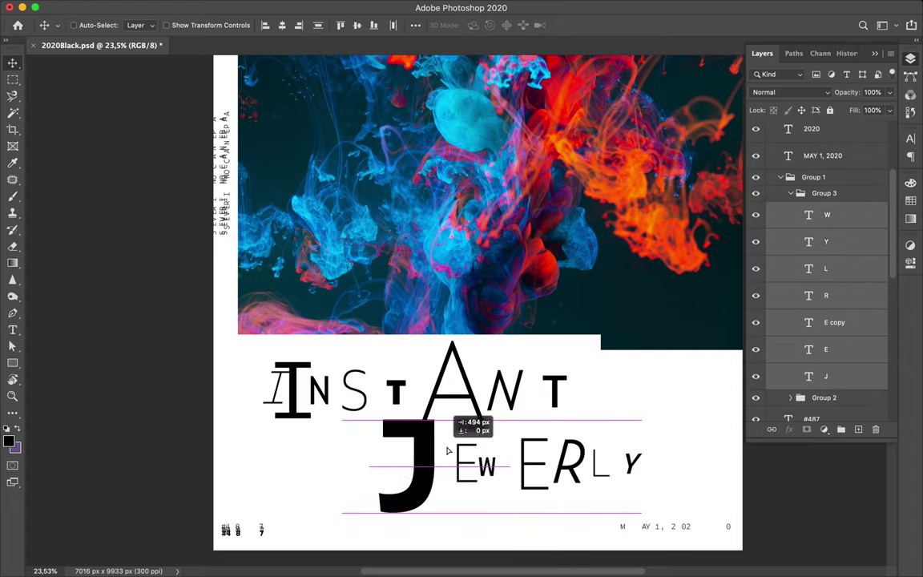
scroll(469, 409, down, 5)
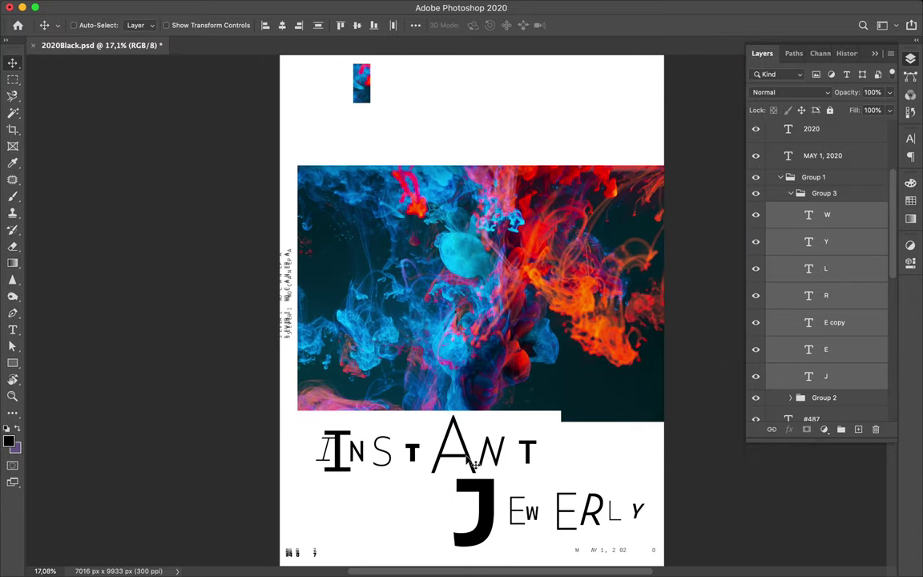
Step: Nudge the A, N and T letters of INSTANT slightly left
ctrl+click(472, 463)
ctrl+shift+click(489, 452)
ctrl+shift+click(527, 453)
key(shift+Left)
key(shift+Left)
key(shift+Left)
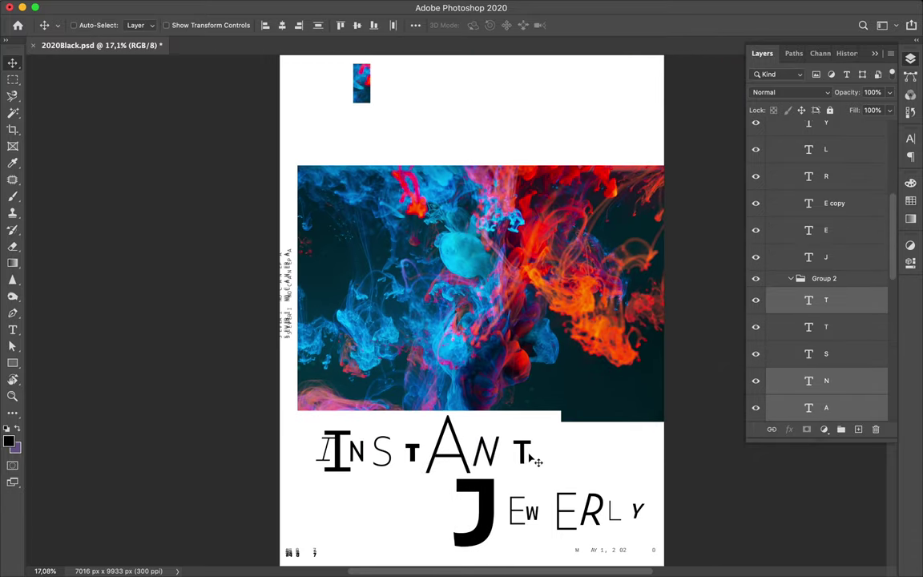
Step: Duplicate the vertical name text below INSTANT and retype it as INSTANT JEWERLY
scroll(393, 357, up, 2)
key(t)
key(v)
drag(260, 204, 353, 433)
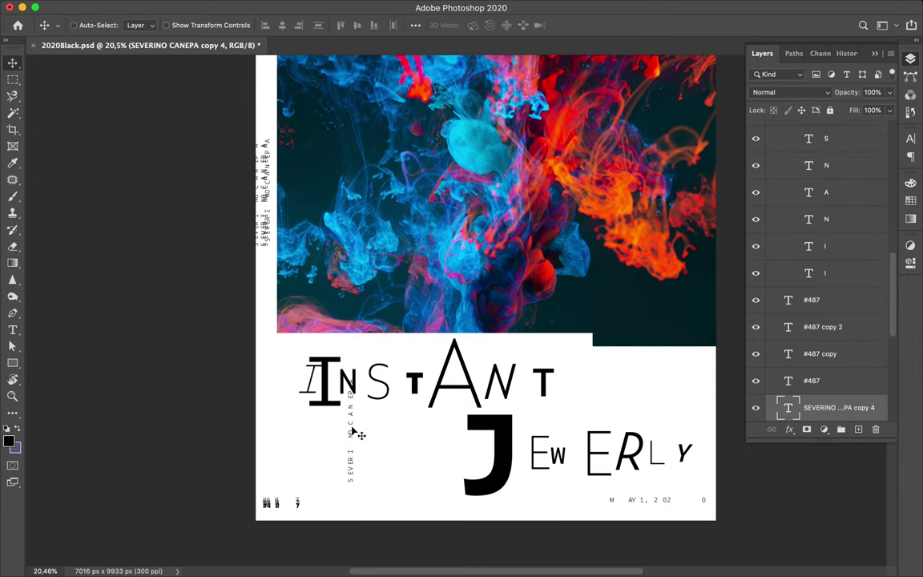
key(t)
click(352, 431)
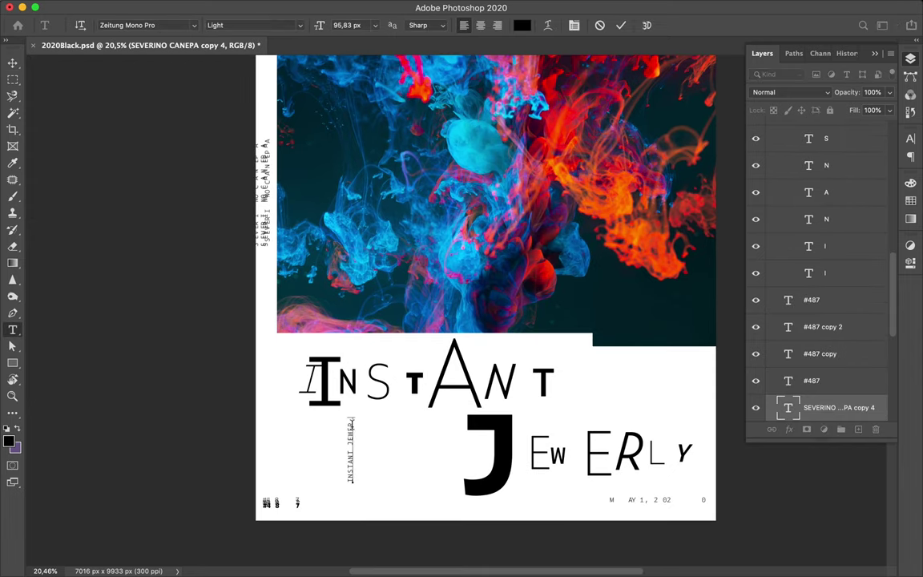
Step: Set the vertical caption's tracking to 400 in the Character panel
scroll(392, 443, up, 2)
scroll(393, 442, down, 3)
click(909, 137)
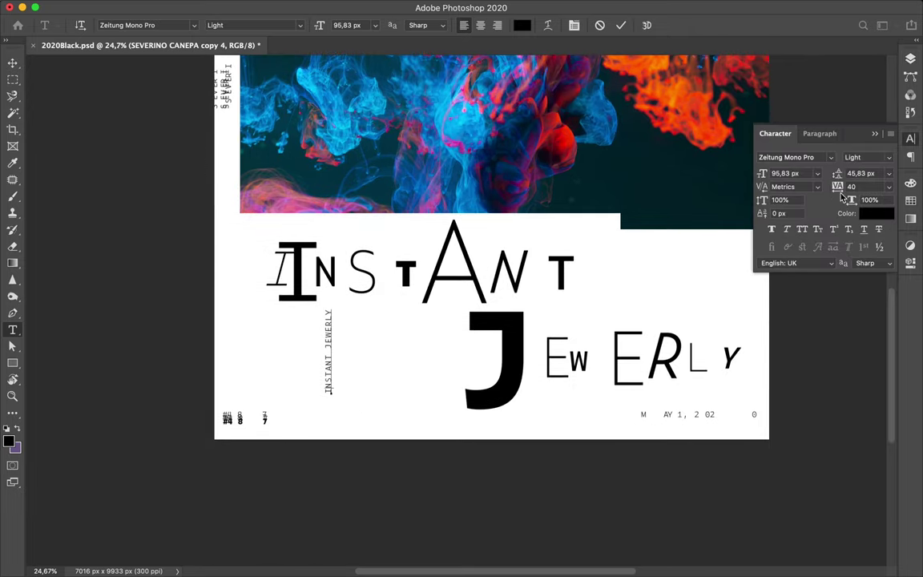
click(776, 187)
triple_click(328, 333)
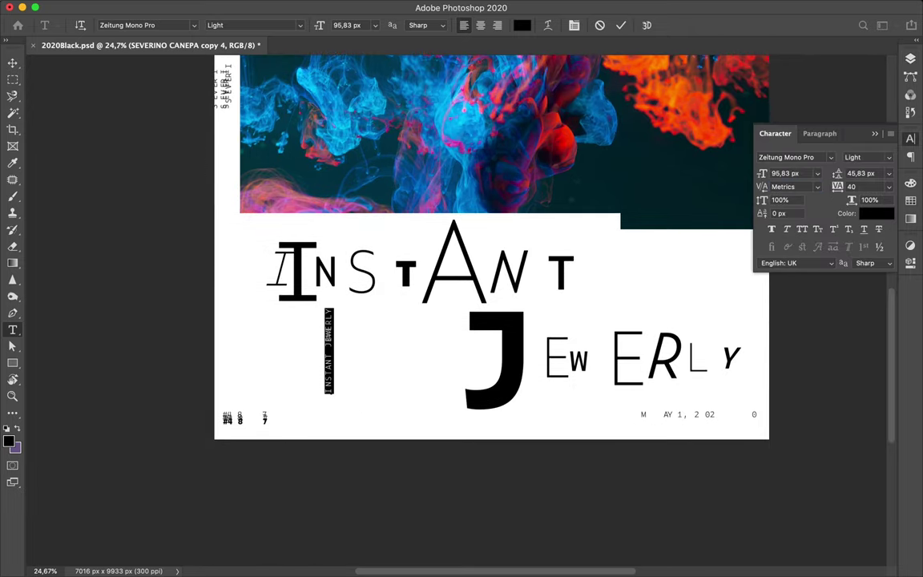
click(329, 375)
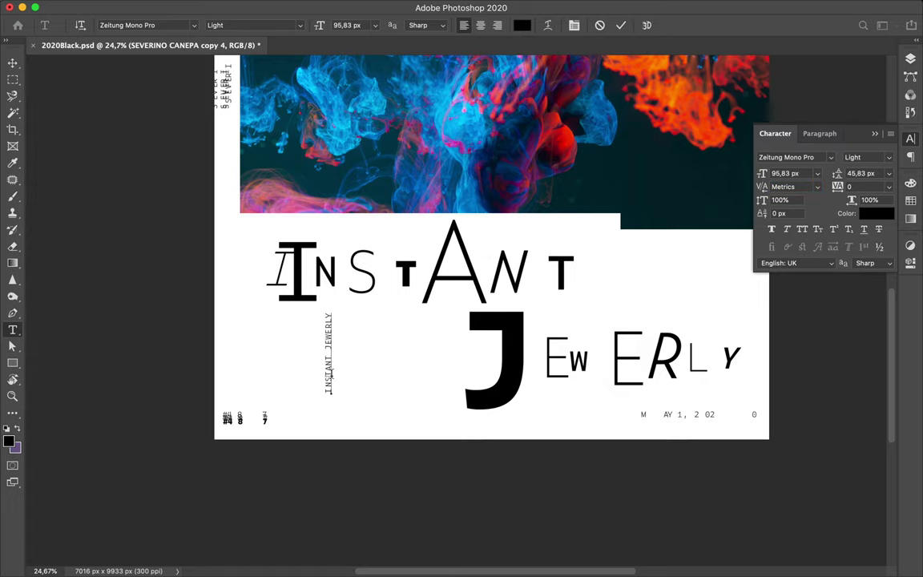
text(400)
key(Return)
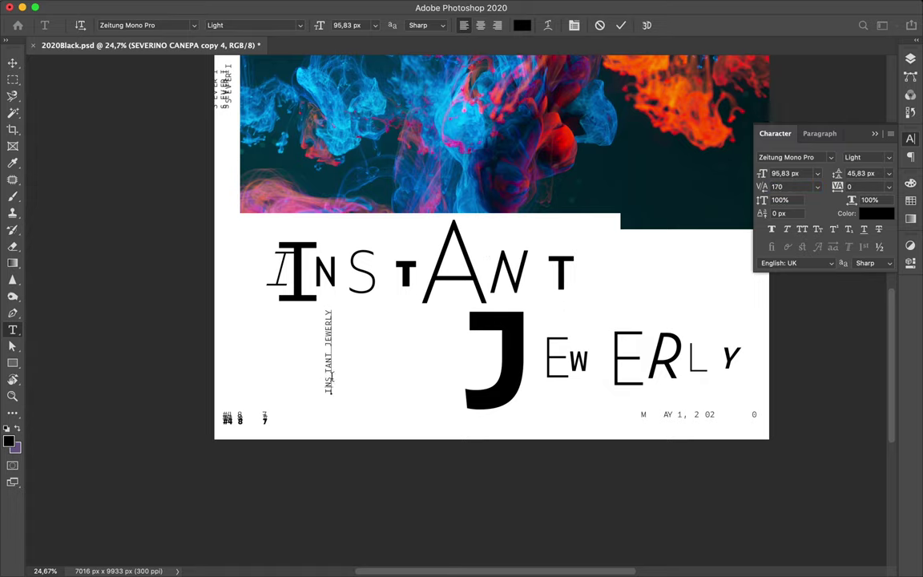
Step: Adjust the caption kerning, set tracking to 330, then tighten it further
click(781, 186)
text(-70)
drag(760, 187, 764, 187)
text(330)
key(Return)
mouse_move(762, 187)
mouse_down()
mouse_move(791, 188)
mouse_move(705, 190)
mouse_up()
Step: Fine-tune kerning between caption letter pairs and commit the INSTANT JEWERLY text
drag(761, 188, 366, 317)
scroll(312, 311, up, 2)
click(307, 304)
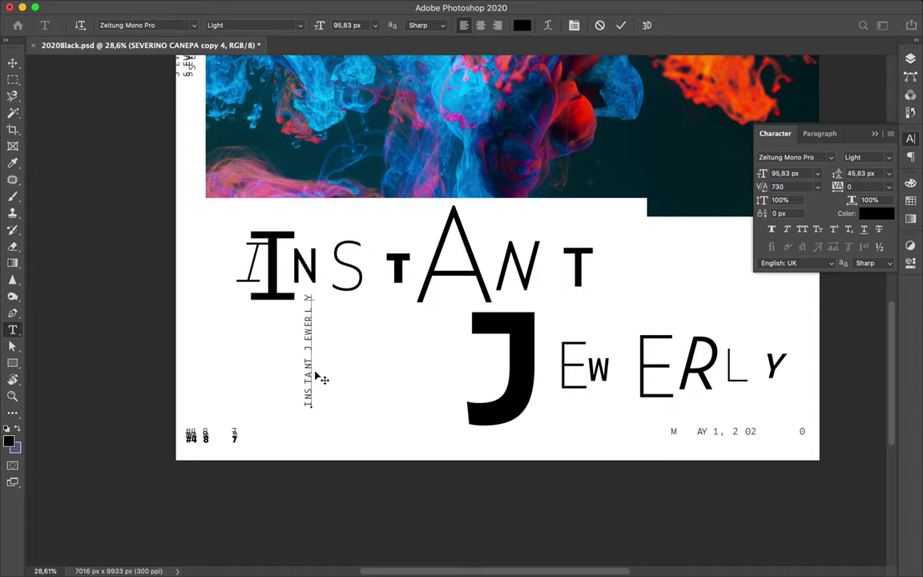
key(ctrl+Return)
scroll(314, 330, down, 2)
scroll(314, 329, down, 2)
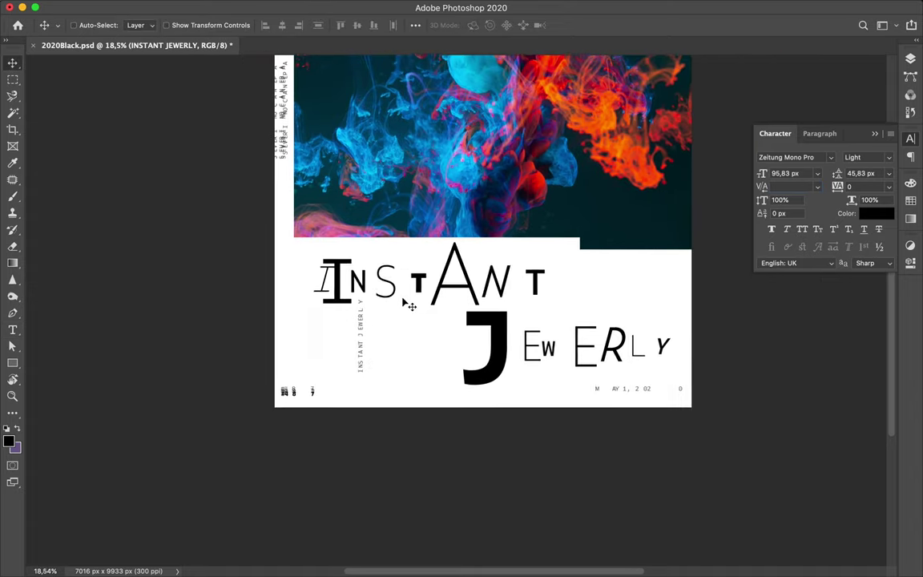
Step: Select the text layers from 2020 copy 3 down to APOLLO and show the swatches
key(i)
click(557, 197)
click(910, 58)
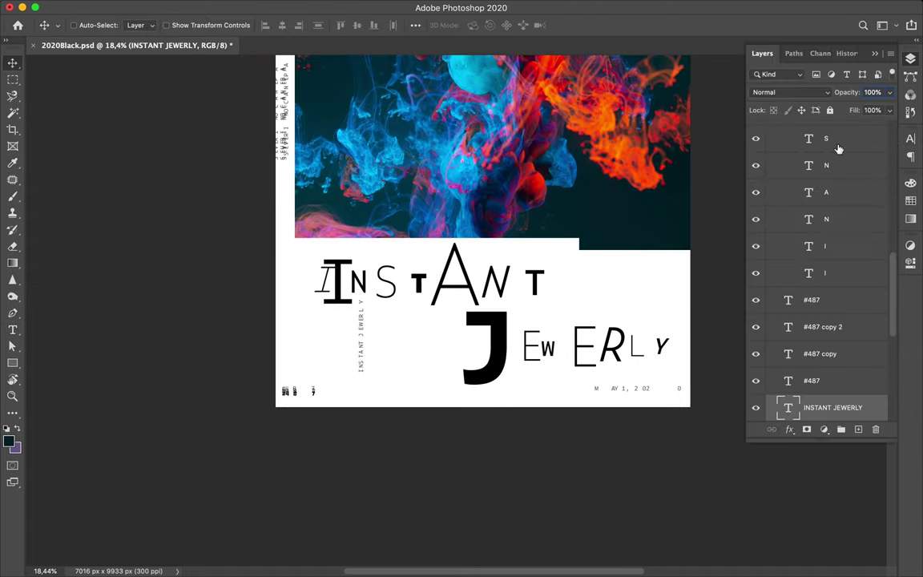
scroll(841, 152, up, 10)
click(830, 177)
scroll(831, 177, down, 3)
scroll(831, 177, down, 10)
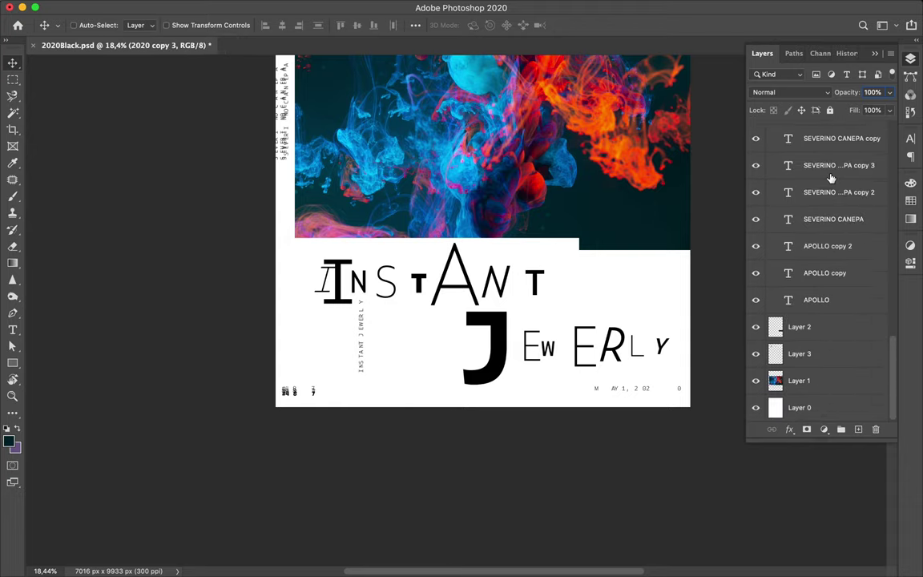
shift+click(816, 300)
click(910, 139)
click(910, 199)
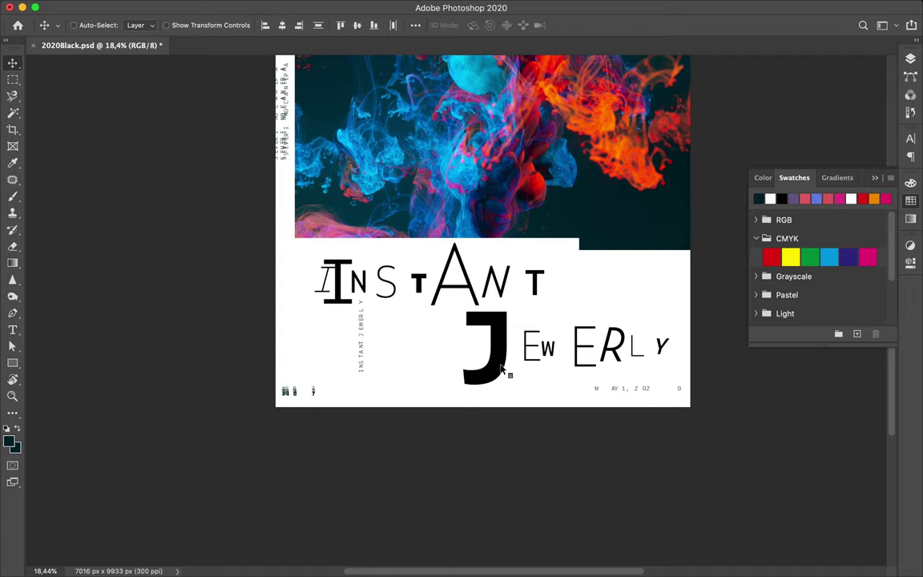
Step: Set the big J's text colour to a dark teal sampled from the canvas
click(499, 355)
key(t)
click(522, 26)
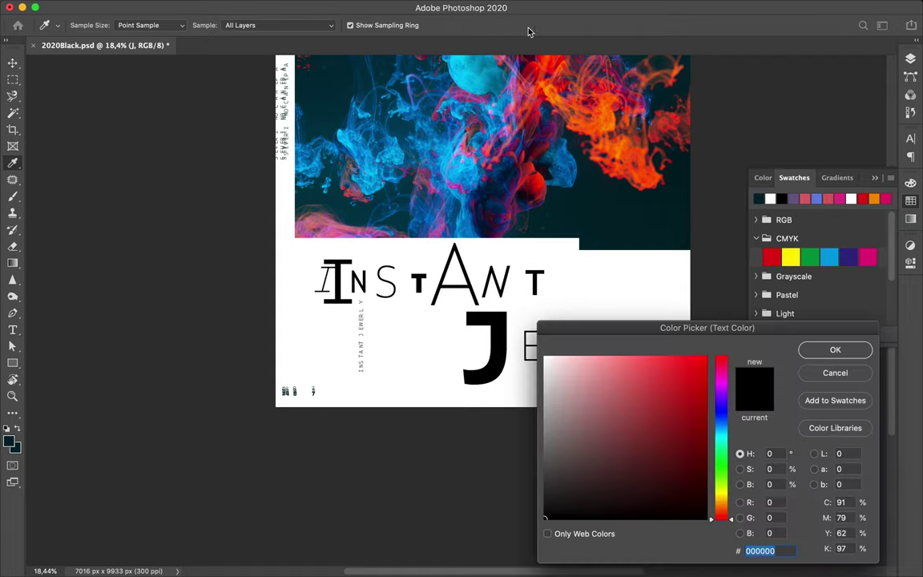
click(682, 176)
click(844, 357)
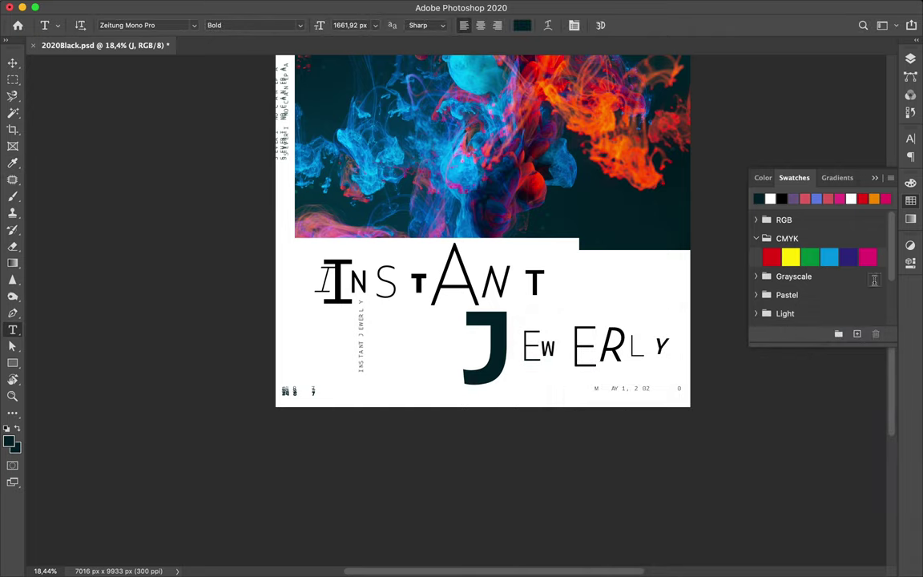
key(F7)
Step: Apply dark teal #01222b to all the selected letter layers and save the document
click(833, 193)
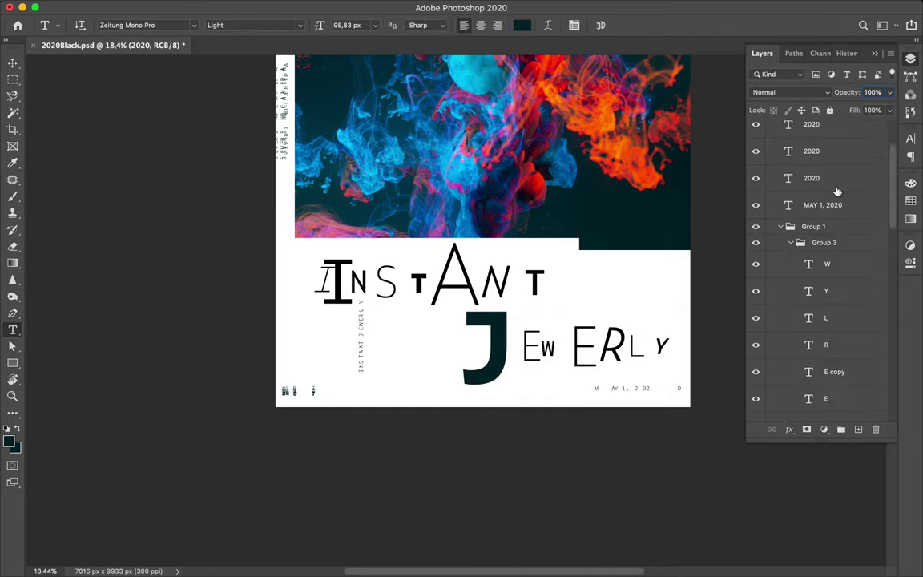
scroll(844, 303, down, 10)
scroll(844, 303, down, 5)
click(911, 202)
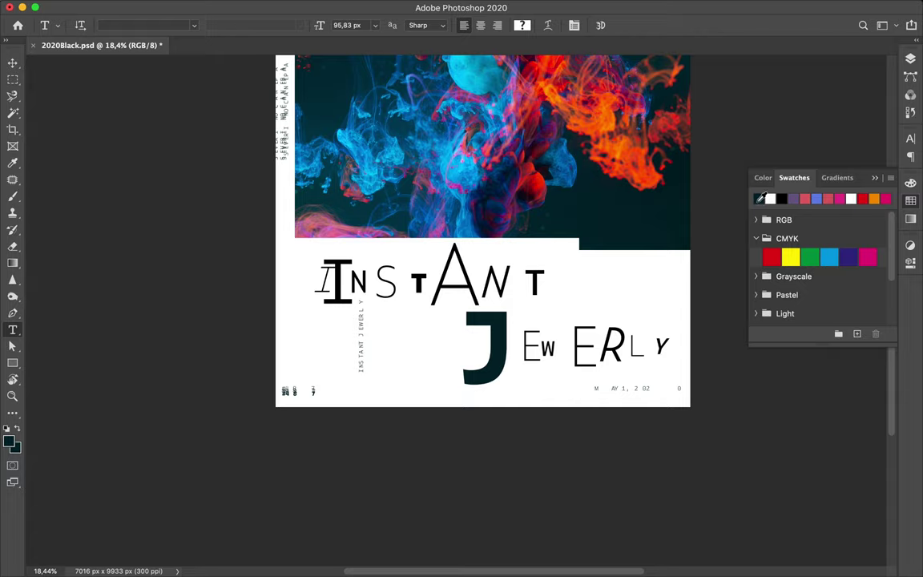
scroll(457, 312, up, 5)
scroll(457, 311, up, 5)
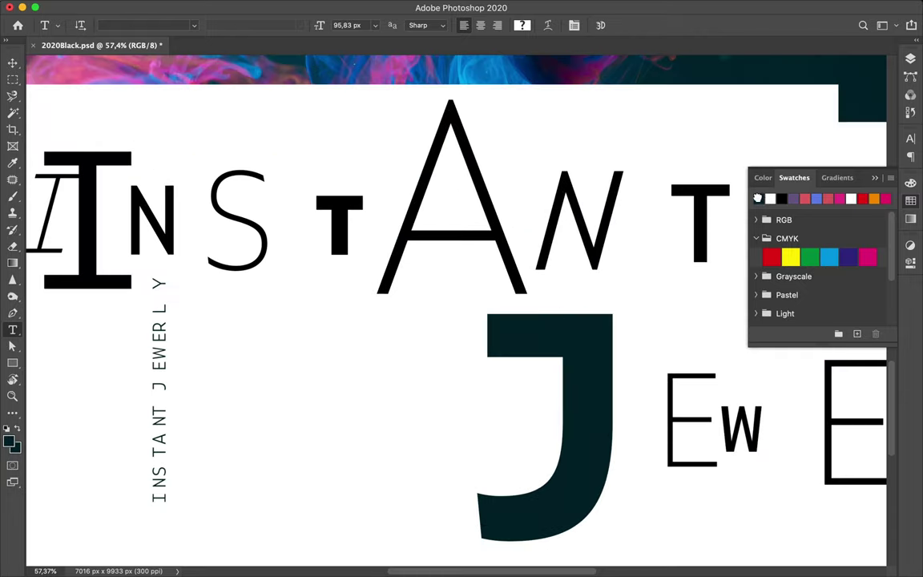
click(521, 26)
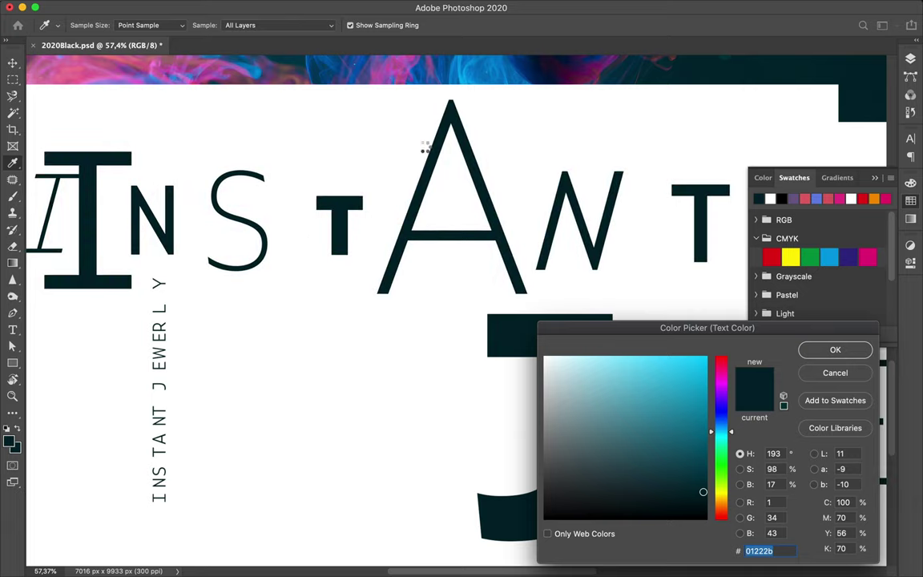
drag(707, 327, 565, 145)
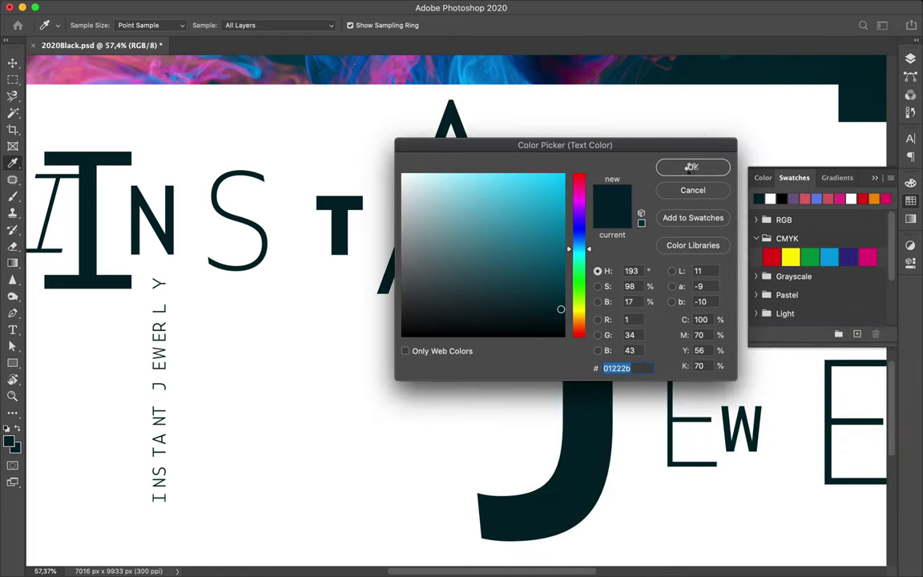
click(692, 166)
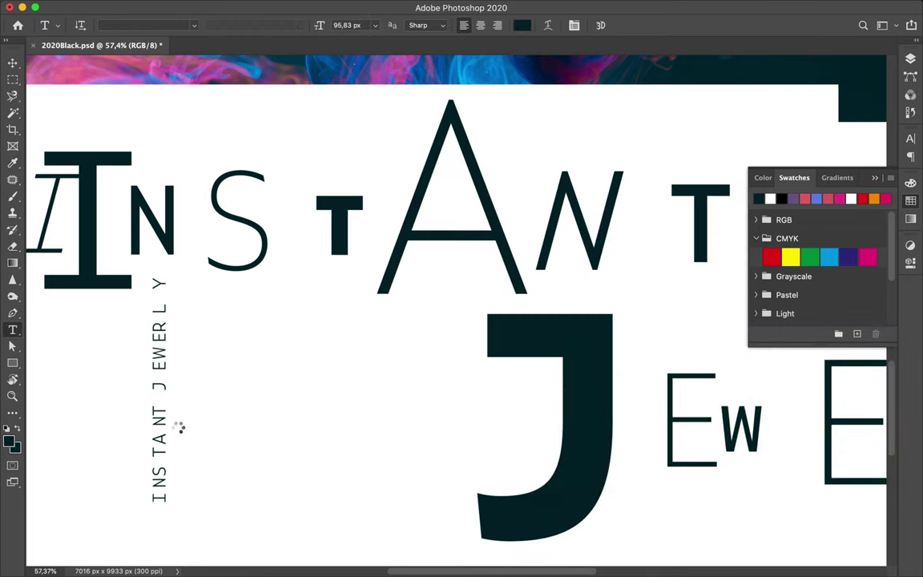
key(ctrl+s)
drag(343, 231, 350, 232)
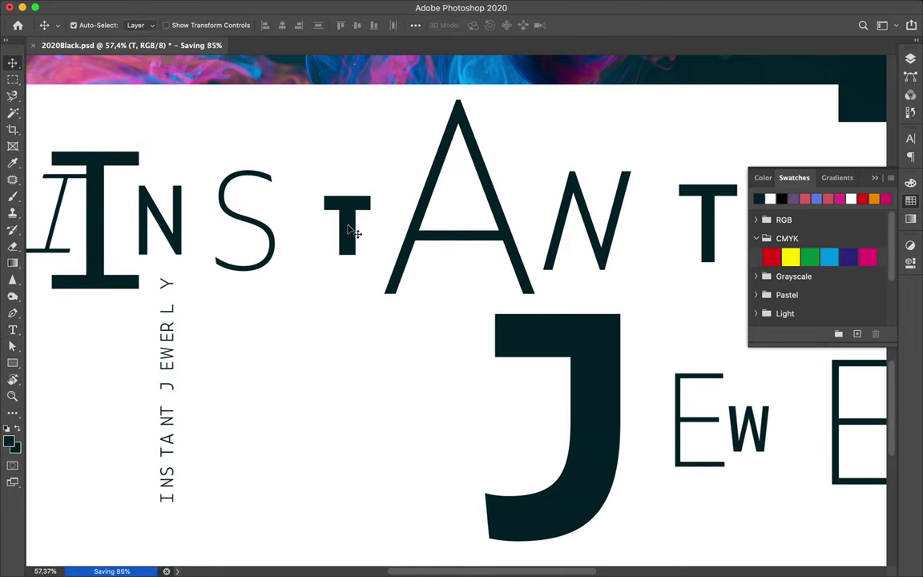
Step: Undo the accidental nudge, select the caption and sample a pink from the ink cloud
key(ctrl+z)
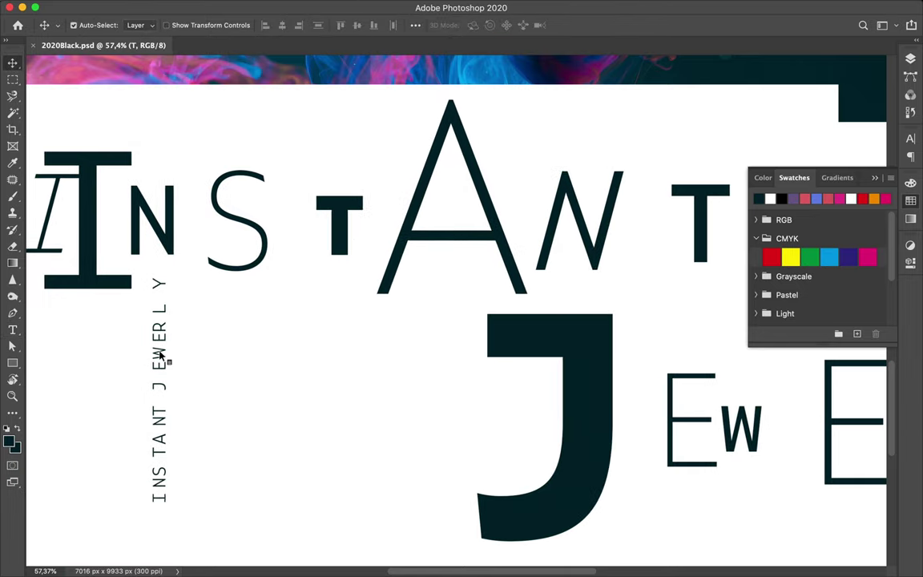
click(159, 355)
click(910, 59)
click(9, 439)
key(Escape)
scroll(402, 267, up, 5)
scroll(401, 268, up, 5)
key(i)
drag(505, 128, 386, 290)
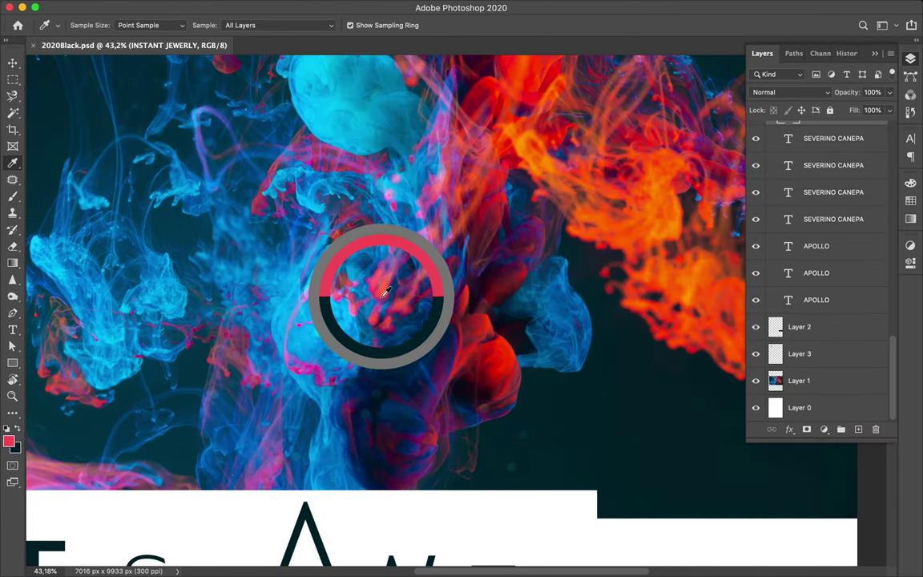
drag(386, 290, 170, 312)
scroll(169, 312, down, 5)
scroll(169, 312, left, 2)
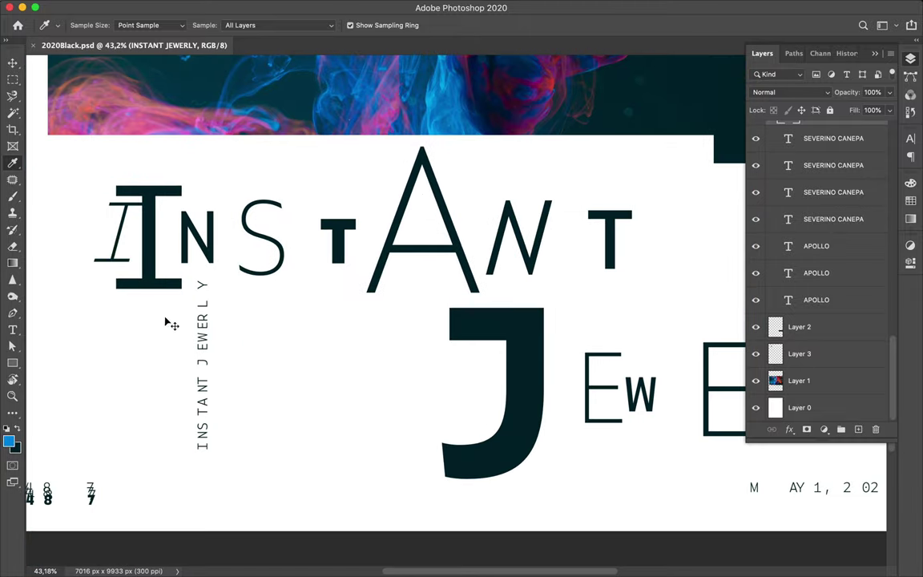
Step: Set the vertical INSTANT JEWERLY caption's text colour to the pink from the ink photo
key(v)
click(202, 329)
click(910, 138)
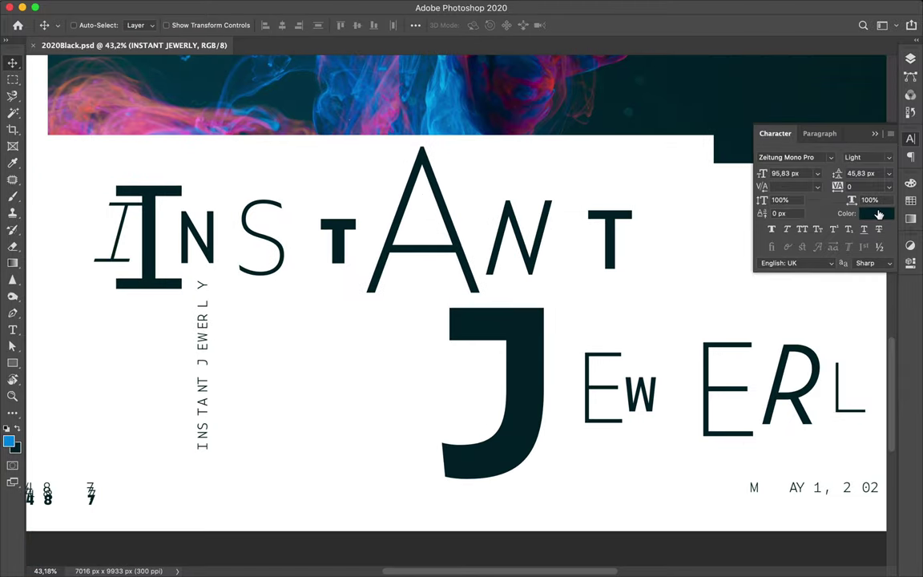
click(875, 270)
click(910, 199)
click(835, 349)
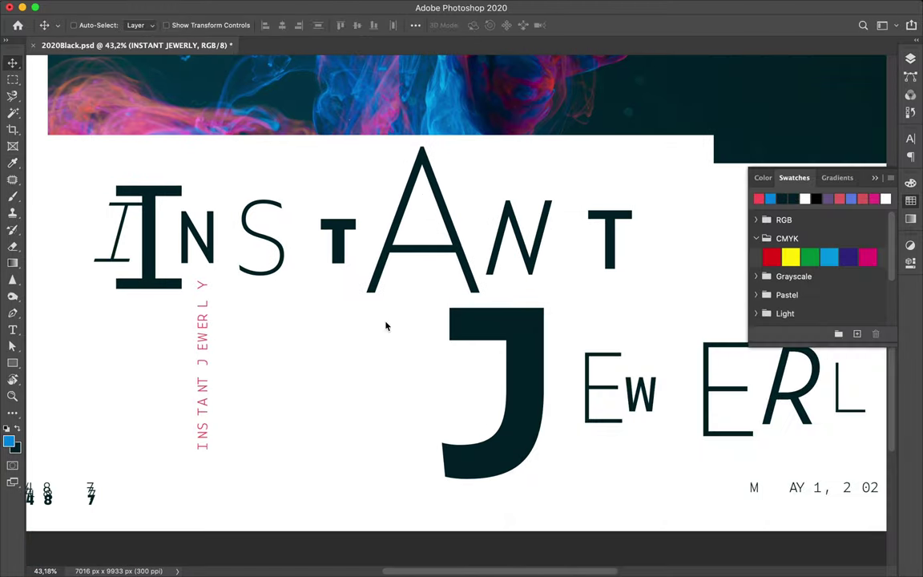
scroll(385, 323, down, 3)
scroll(370, 325, up, 2)
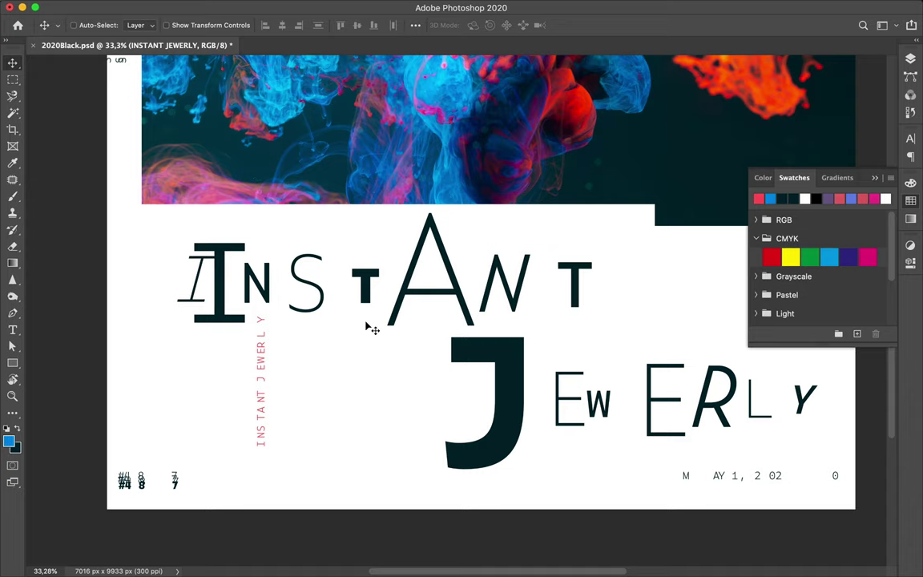
scroll(451, 294, down, 1)
scroll(451, 295, down, 1)
scroll(451, 295, down, 1)
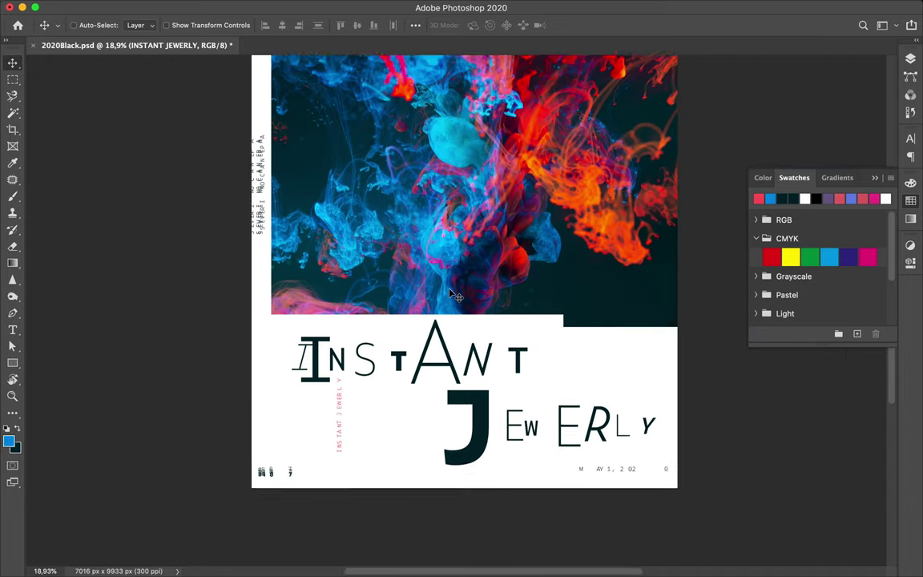
scroll(451, 295, down, 1)
Step: Select the Brush tool with the Thin_grunge_stripe_28 preset
key(b)
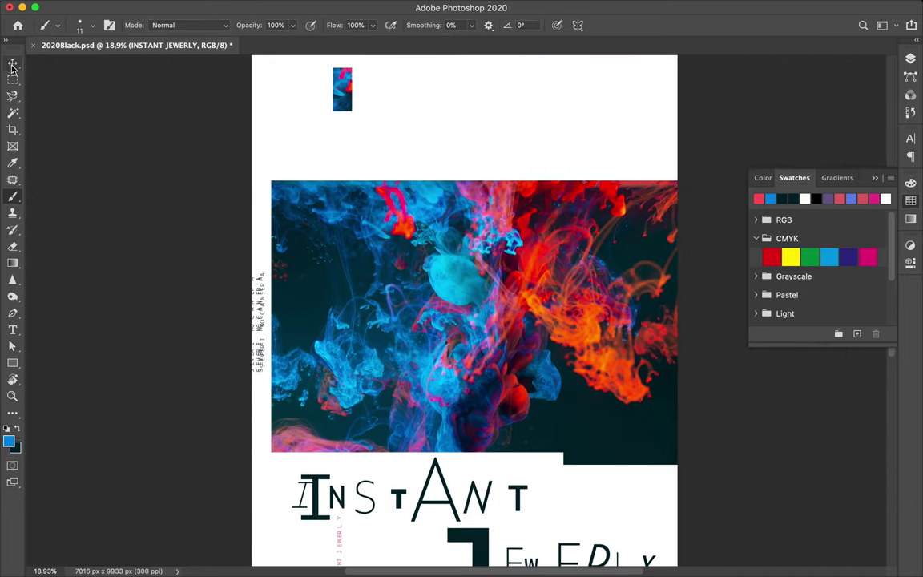
click(12, 64)
key(b)
click(80, 24)
scroll(90, 278, down, 10)
scroll(90, 279, down, 5)
scroll(90, 279, up, 2)
click(91, 268)
Step: Add a new Layer 4 and make white the foreground painting colour
click(910, 60)
click(800, 380)
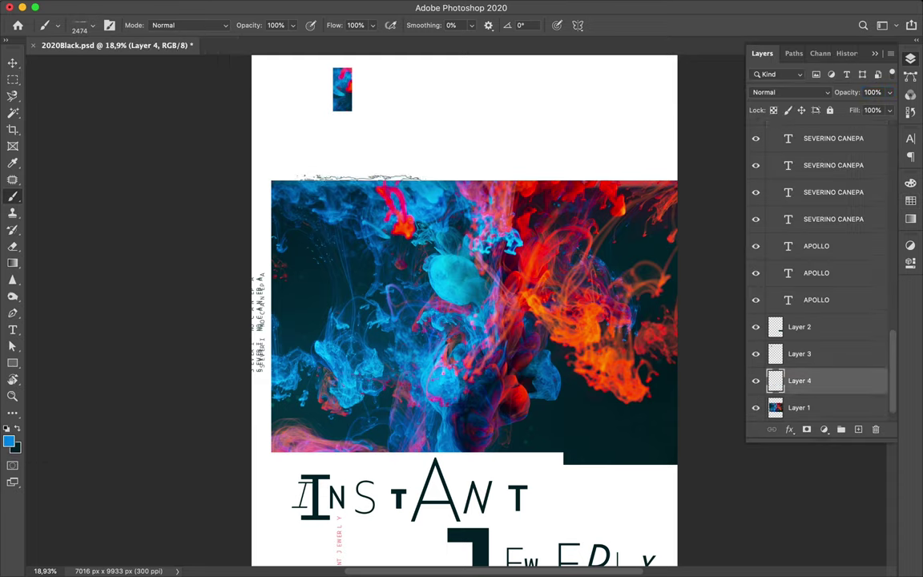
click(17, 433)
click(16, 432)
scroll(353, 446, up, 5)
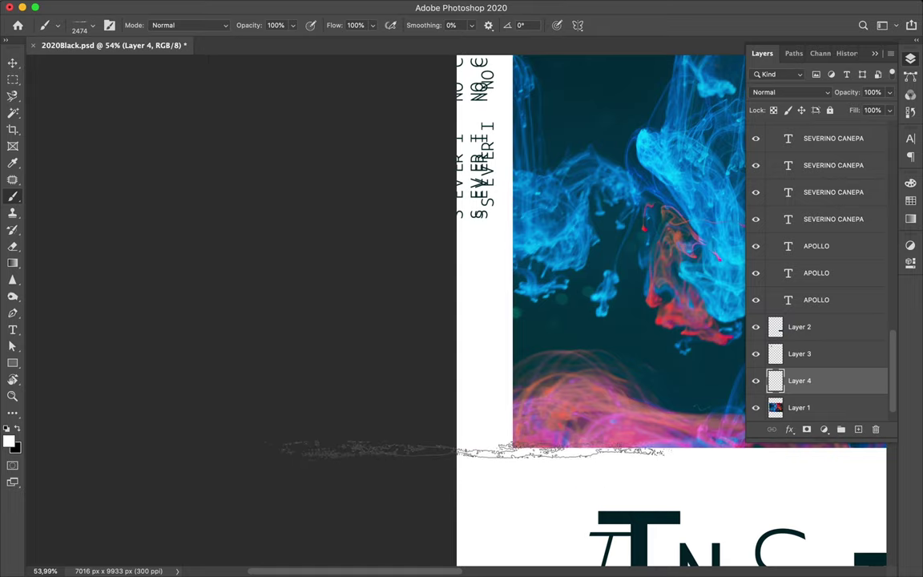
scroll(471, 450, down, 2)
scroll(485, 472, down, 3)
scroll(489, 482, right, 2)
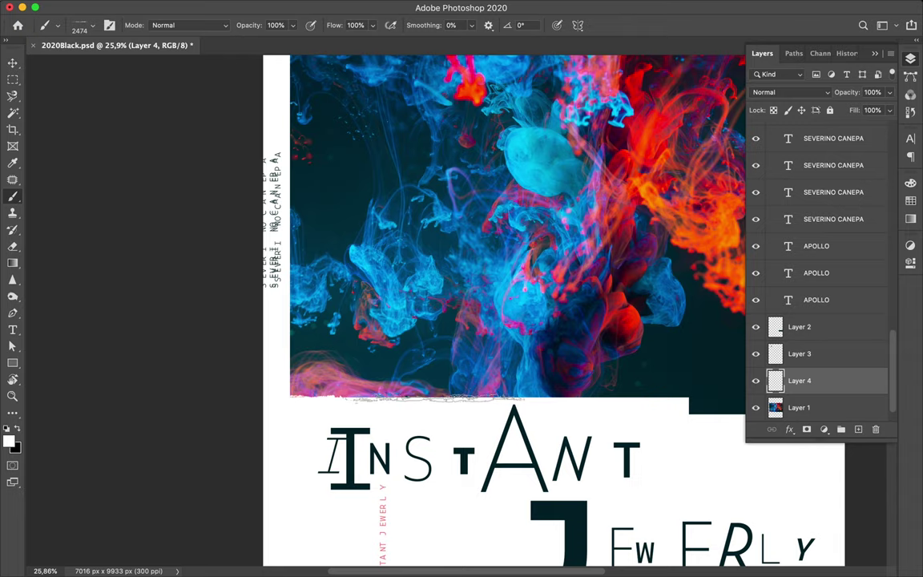
scroll(489, 481, up, 5)
scroll(489, 480, right, 3)
scroll(489, 481, right, 3)
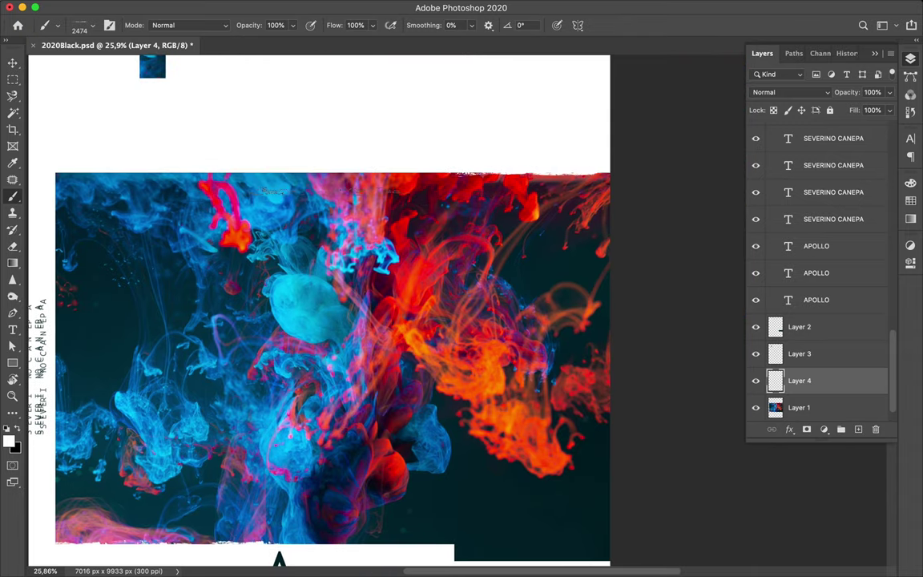
Step: Stamp a white Thin_grunge_stripe_29 edge along the photo's bottom
click(858, 428)
key(Delete)
click(84, 25)
click(88, 298)
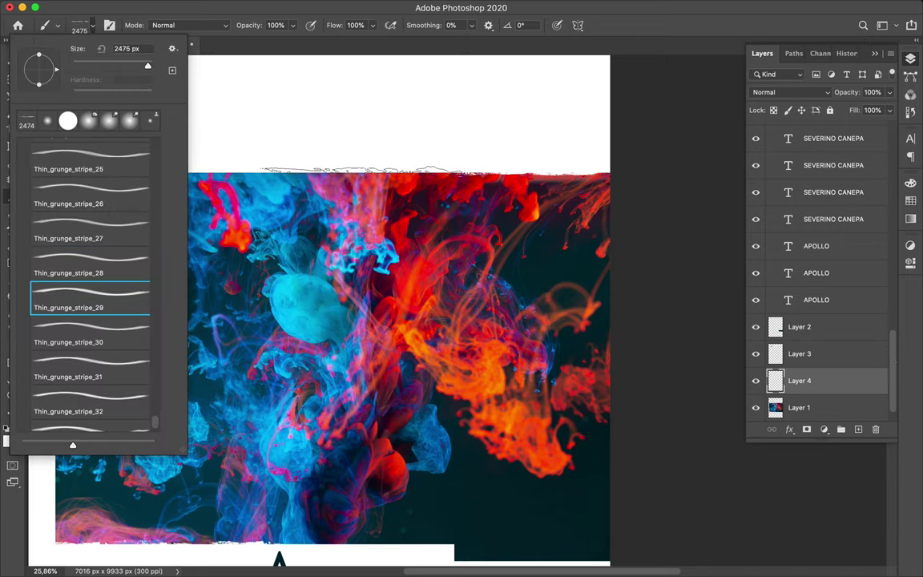
key(Return)
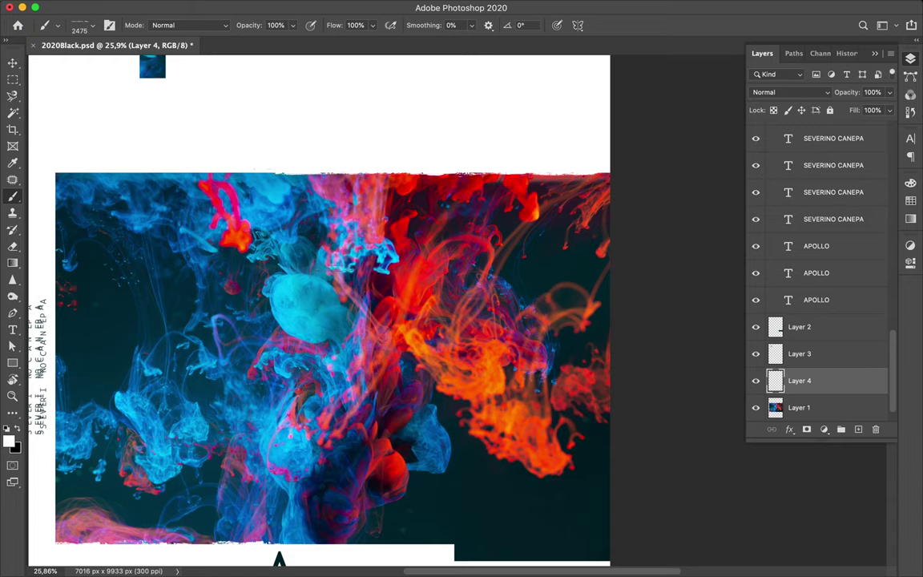
scroll(358, 400, down, 3)
click(355, 434)
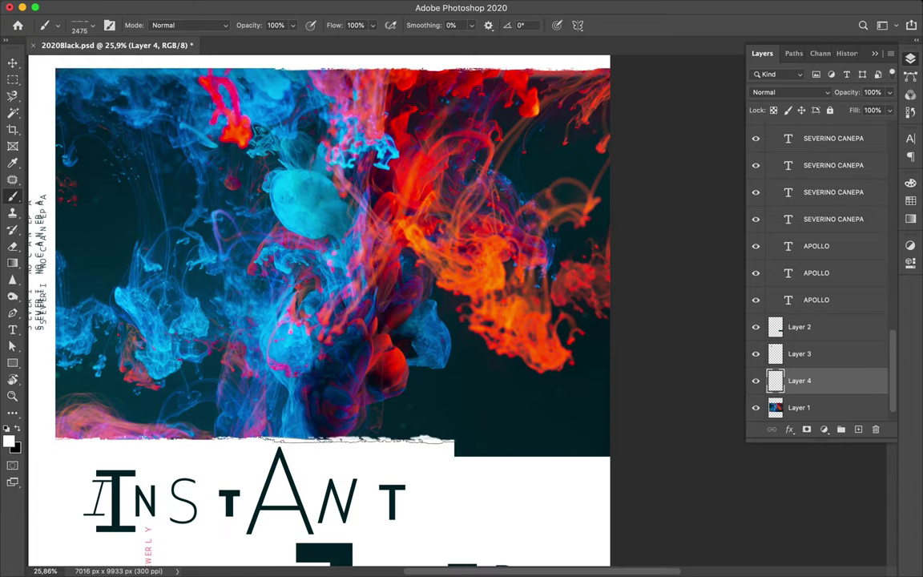
Step: Return to Thin_grunge_stripe_28, move Layer 4 above Layer 2, and set a 90° angle
right_click(370, 346)
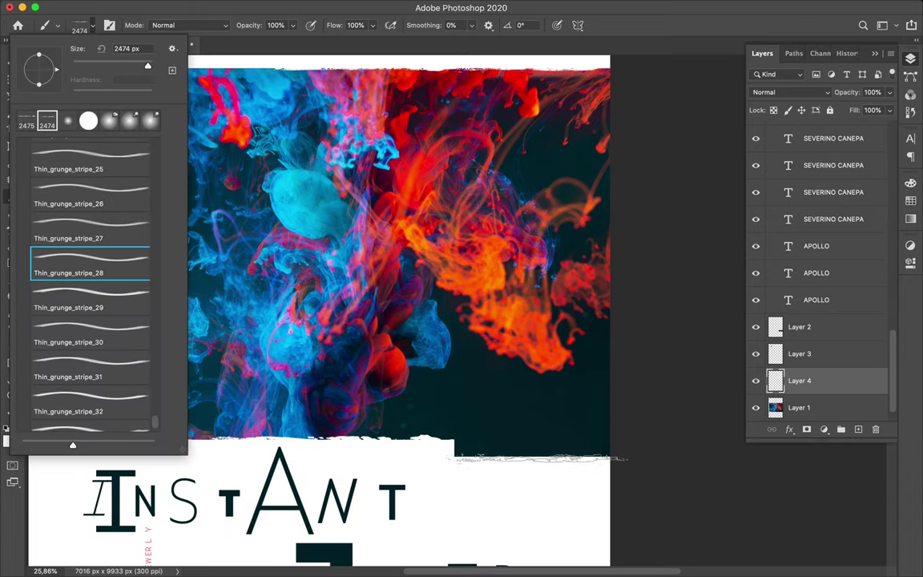
key(Return)
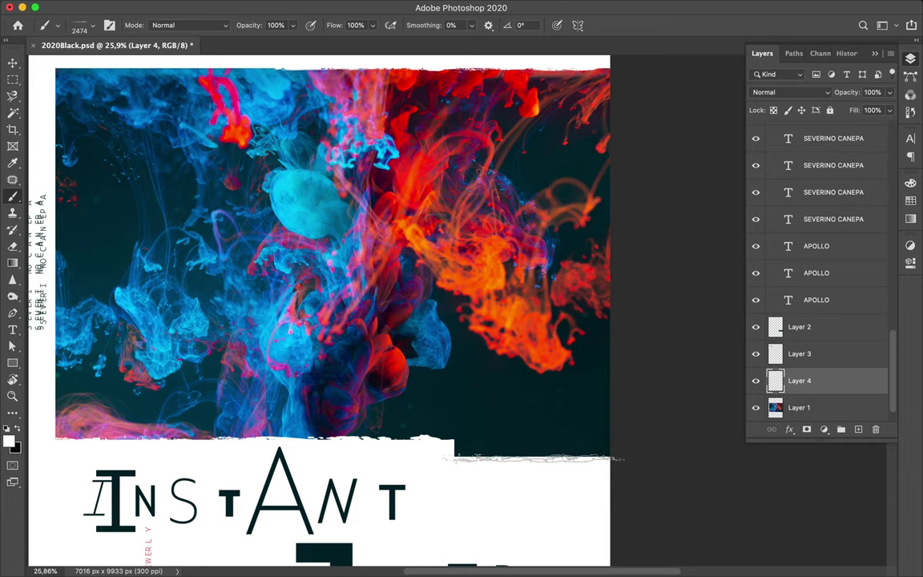
drag(799, 381, 801, 322)
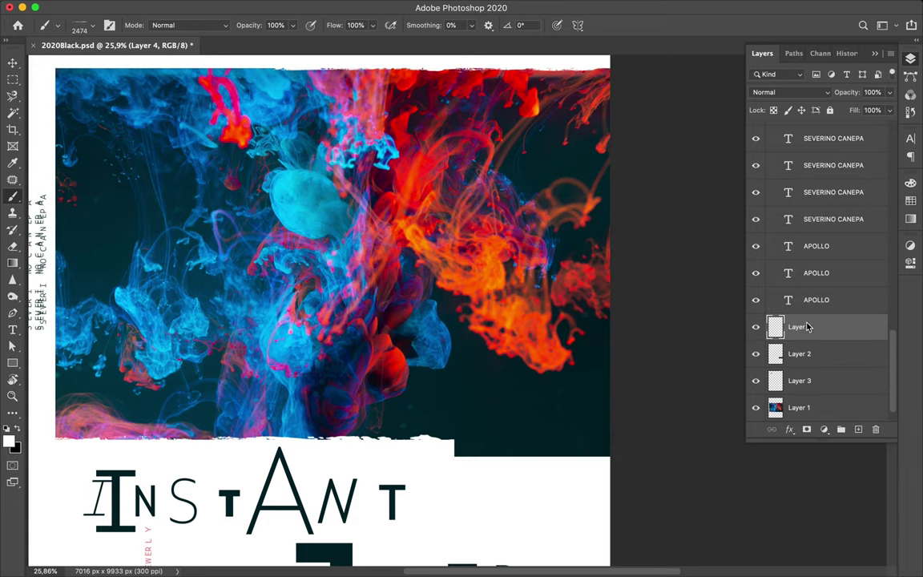
scroll(320, 304, up, 3)
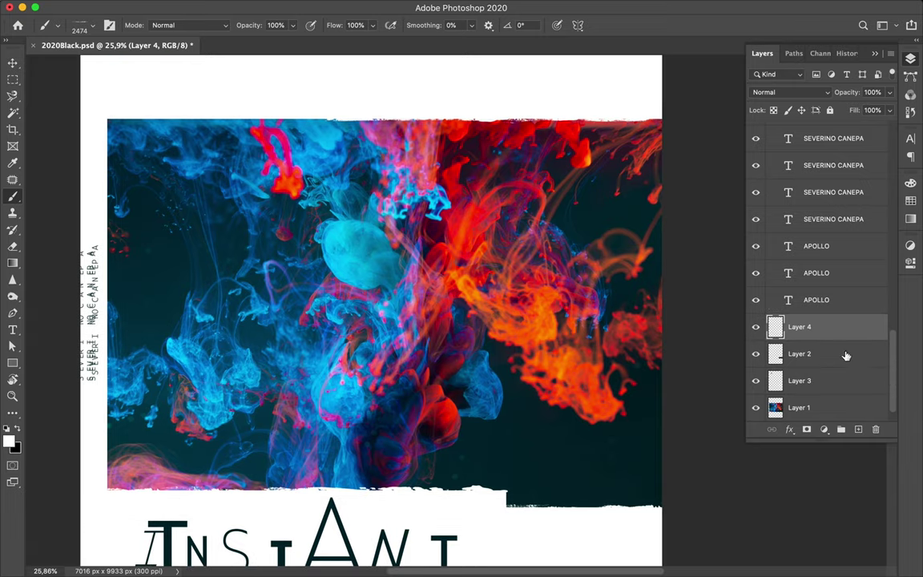
click(519, 25)
text(45)
text(90)
key(Return)
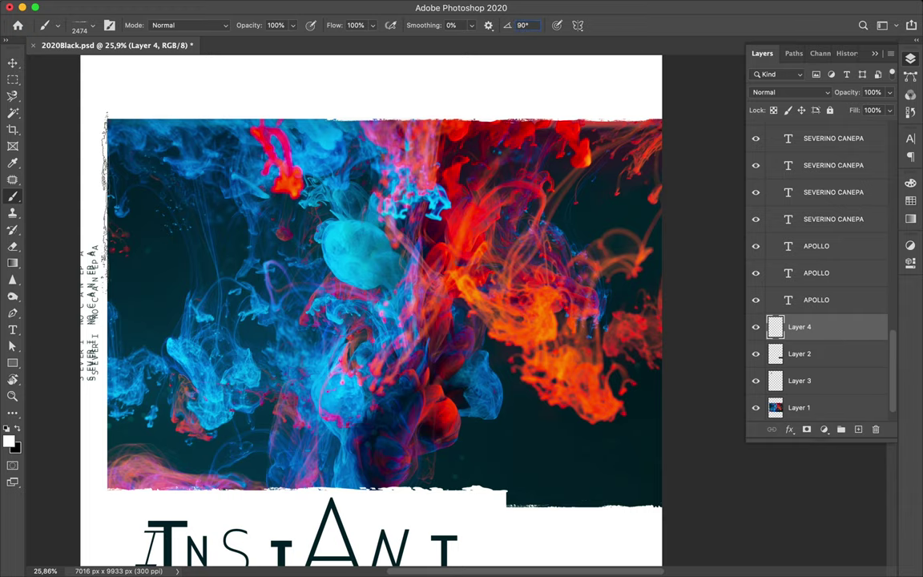
Step: Try other grunge presets at 90°, settling on Thin_grunge_stripe_26
click(80, 26)
click(88, 227)
click(522, 26)
text(90)
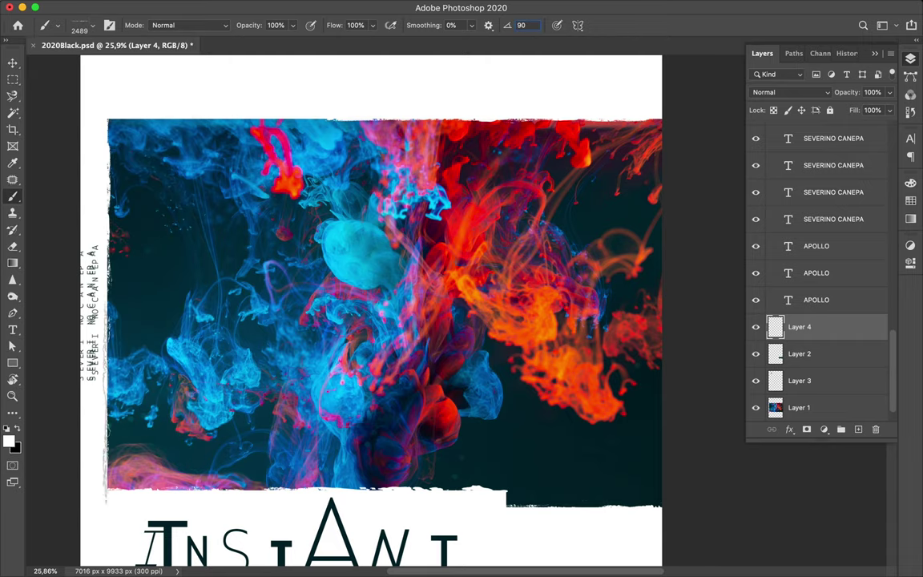
text(v)
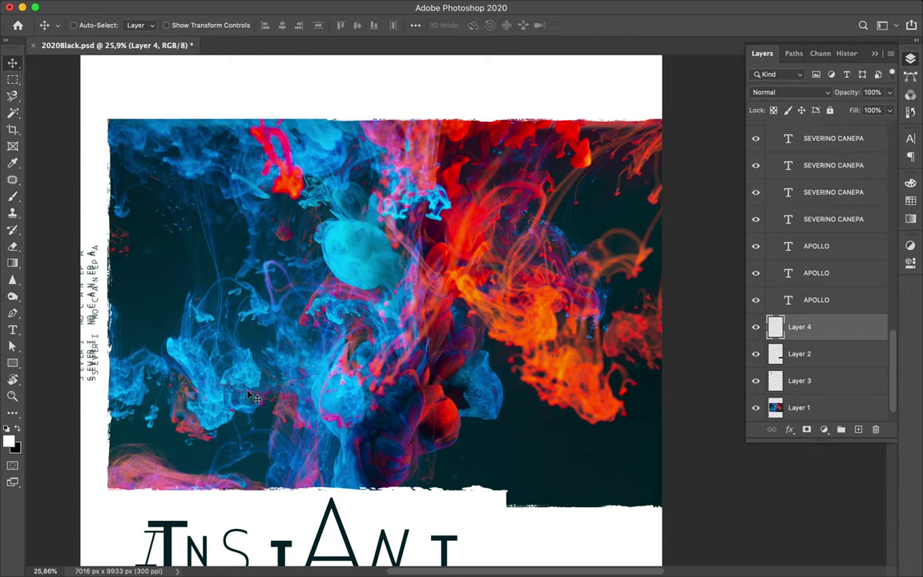
text(b)
click(80, 24)
click(80, 180)
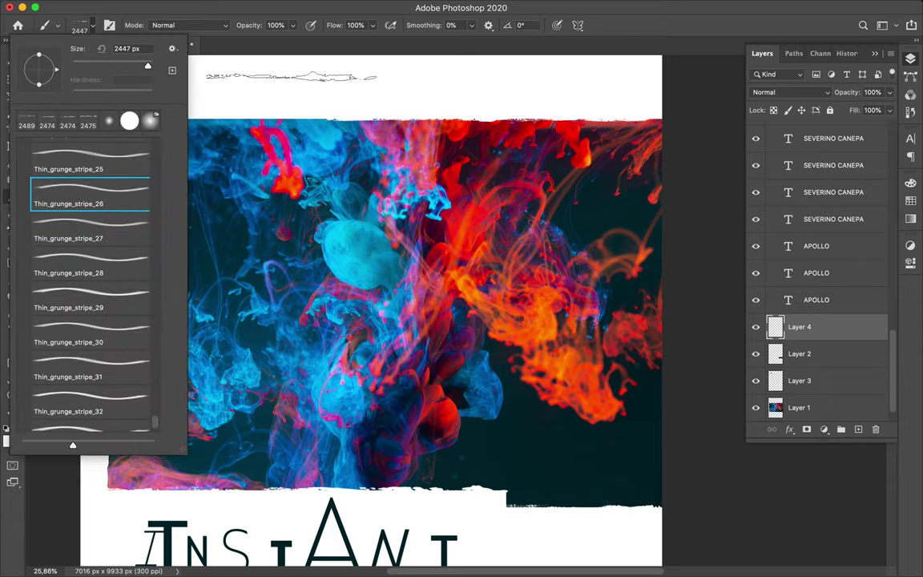
click(282, 85)
key(v)
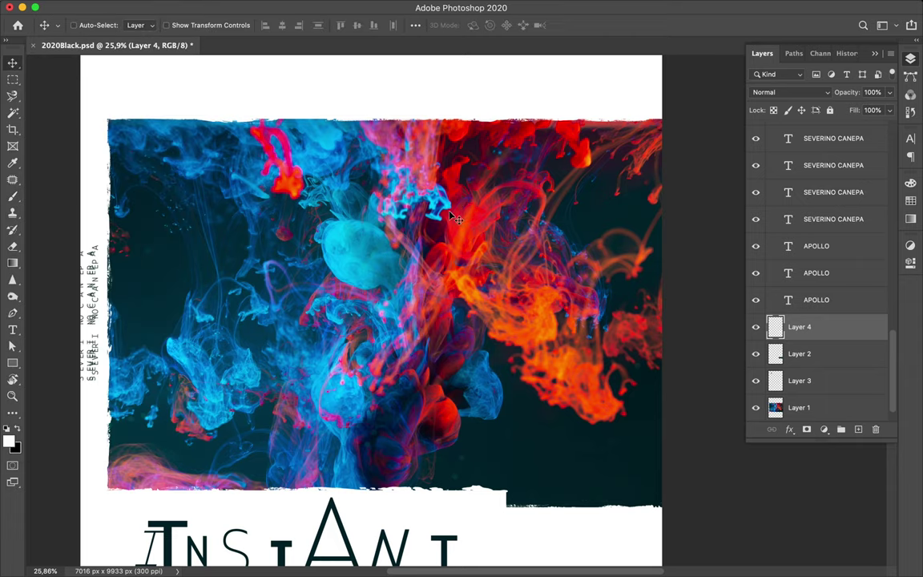
Step: Switch to Thin_grunge_stripe_25 and change its brush angle from 90° to 0°
scroll(463, 210, down, 3)
scroll(462, 210, down, 2)
scroll(422, 144, up, 5)
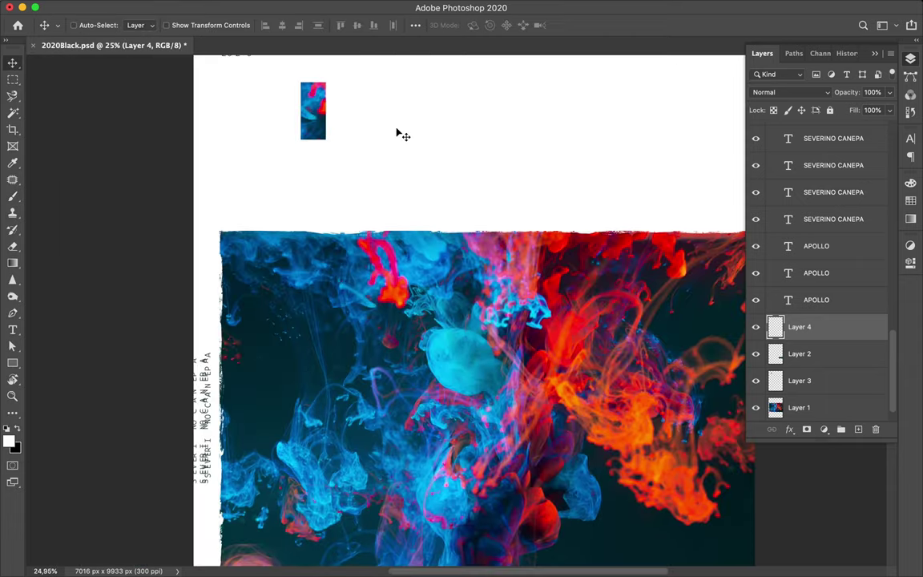
key(b)
click(80, 25)
click(72, 152)
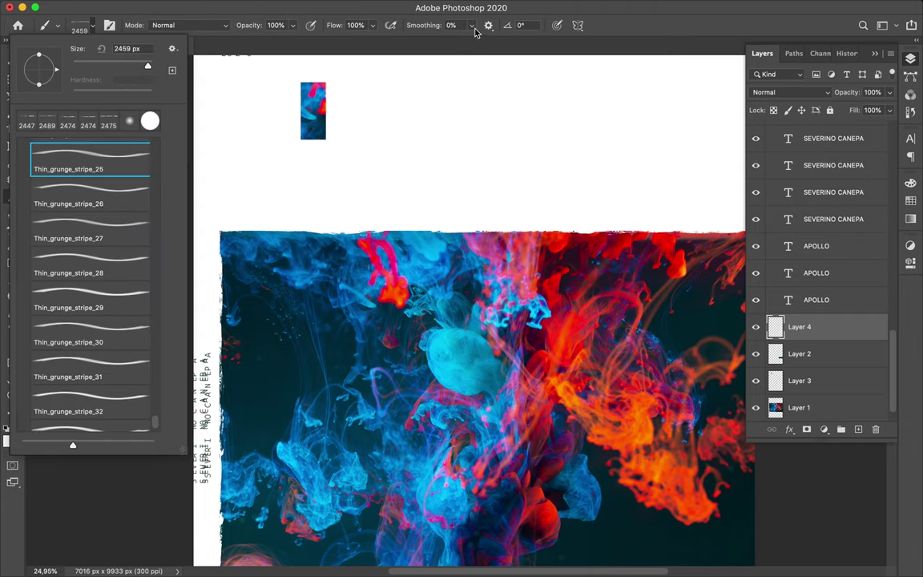
click(502, 27)
text(90)
key(Return)
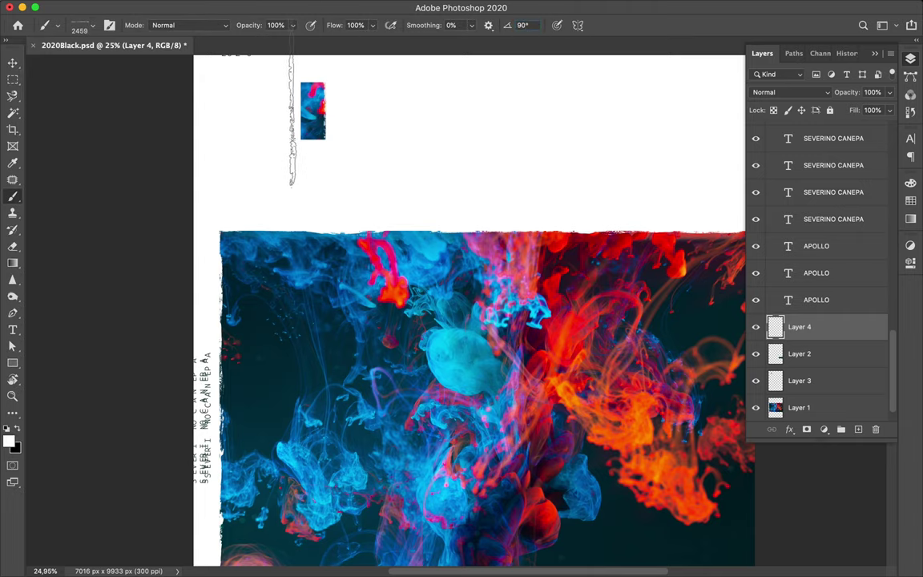
double_click(522, 25)
text(0)
key(Return)
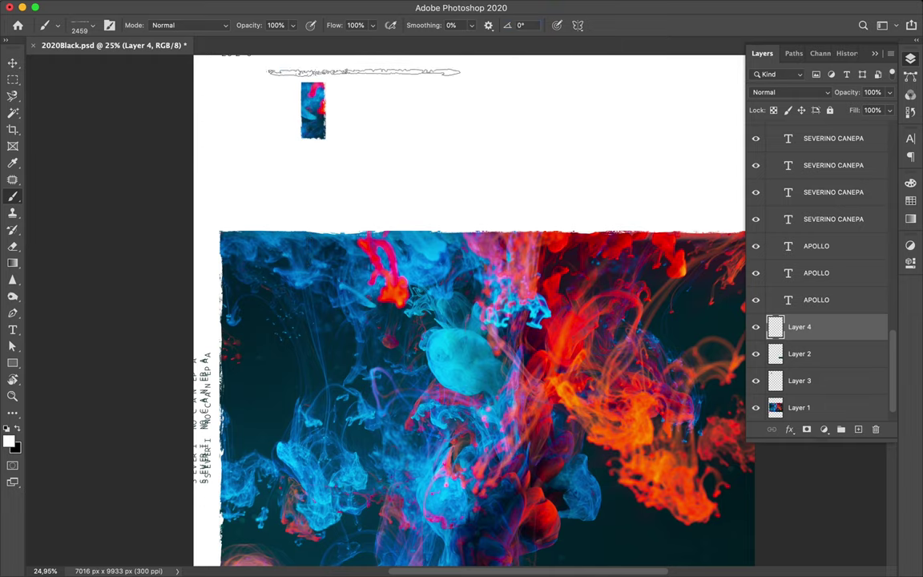
key(v)
scroll(569, 157, down, 2)
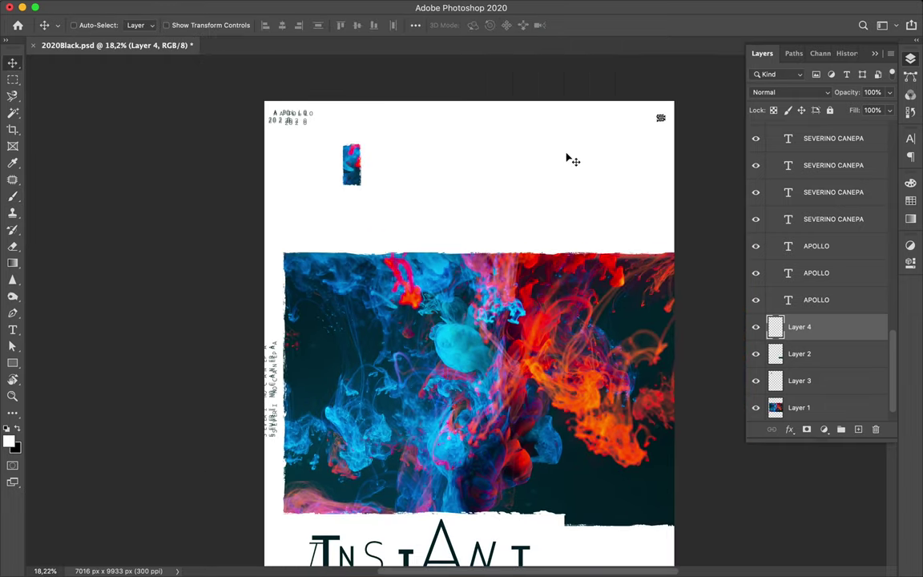
Step: Sample the letter J's dark teal as the foreground colour and remove Layer 5
scroll(569, 157, down, 1)
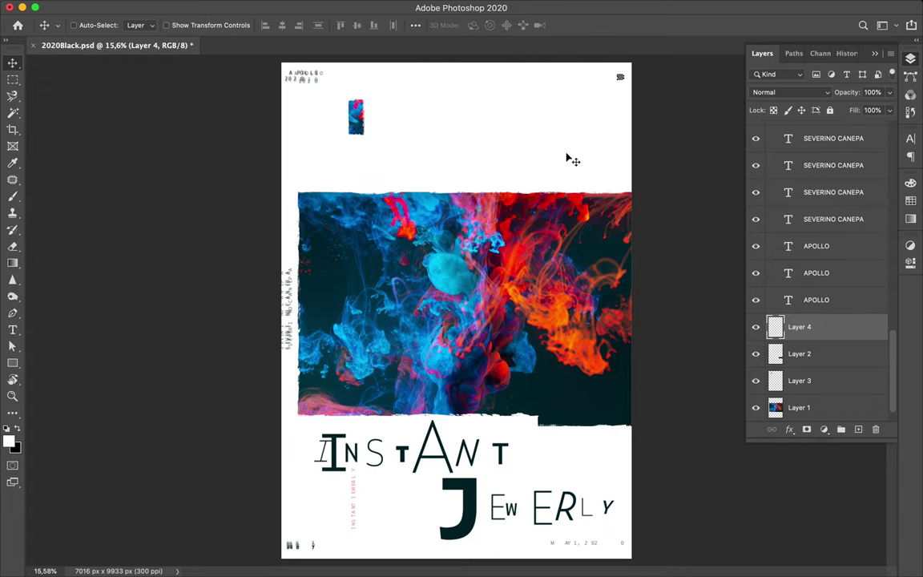
scroll(464, 375, up, 4)
scroll(465, 375, down, 1)
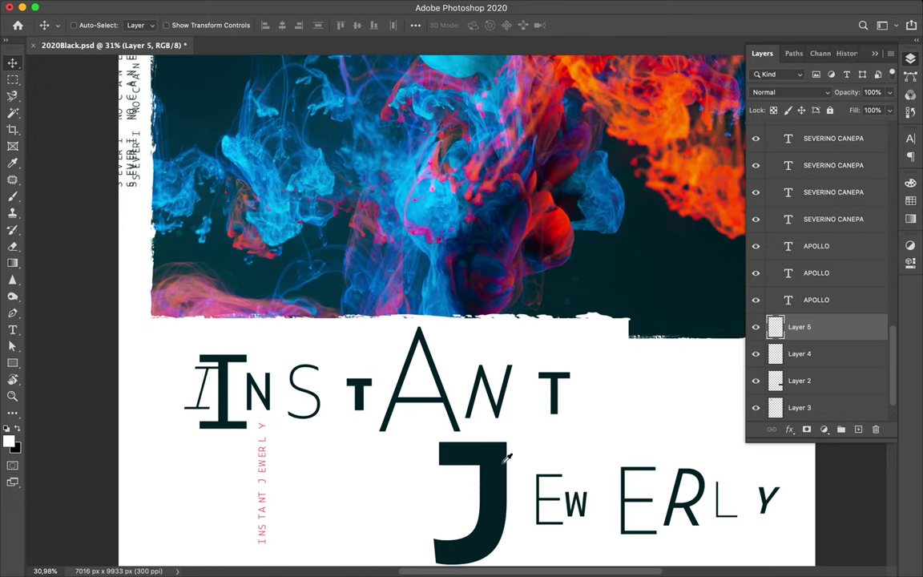
key(i)
click(497, 465)
click(837, 358)
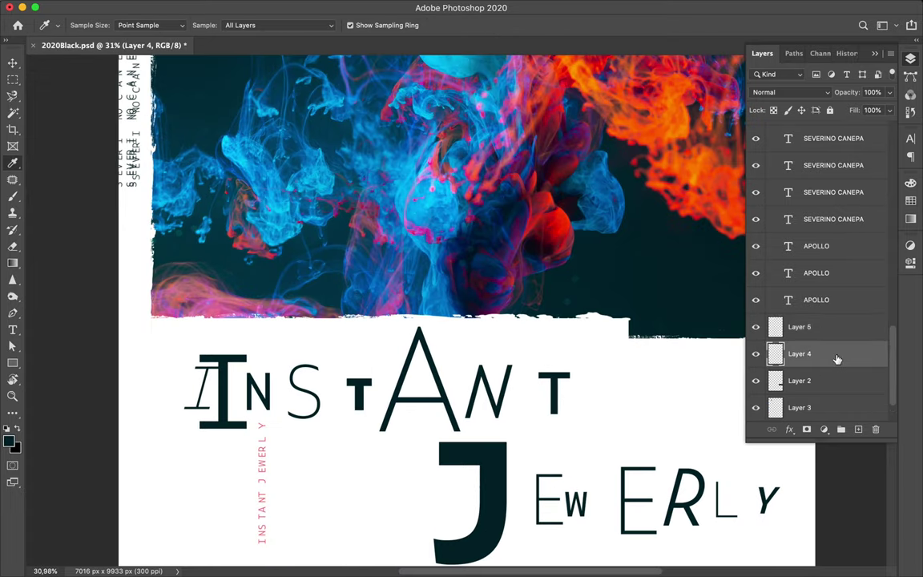
key(ctrl+z)
Step: Duplicate the pink vertical INSTANT JEWERLY caption to the photo's right edge and save
scroll(547, 372, down, 2)
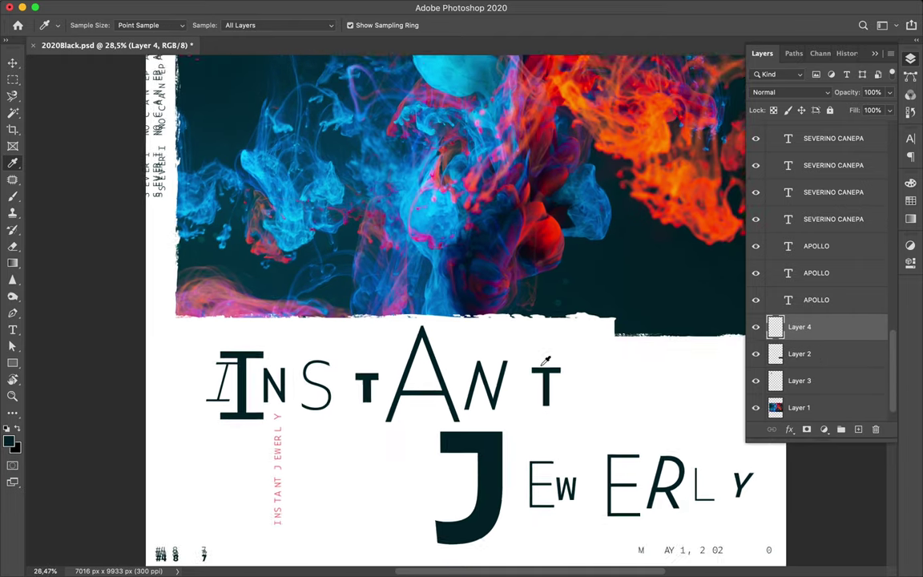
key(v)
ctrl+click(311, 435)
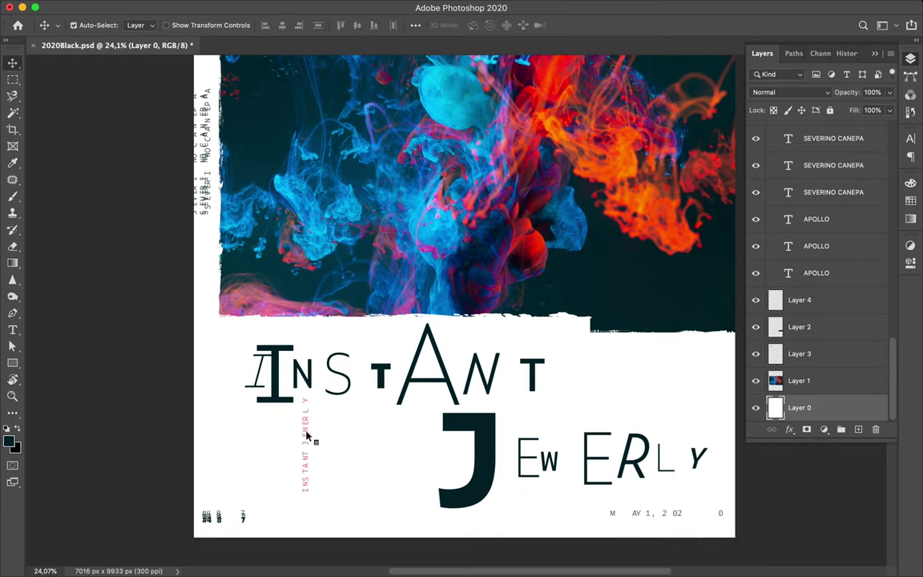
ctrl+click(311, 435)
drag(311, 434, 632, 367)
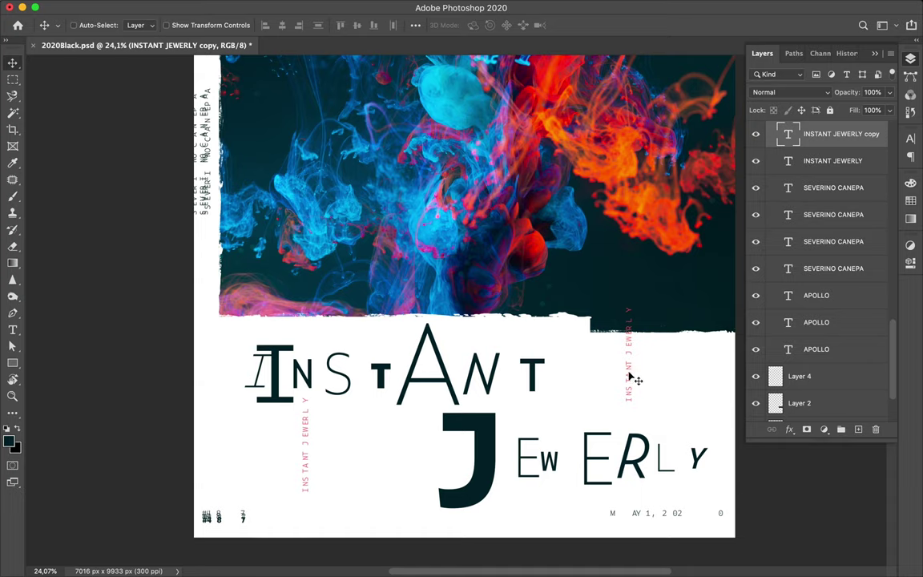
double_click(630, 375)
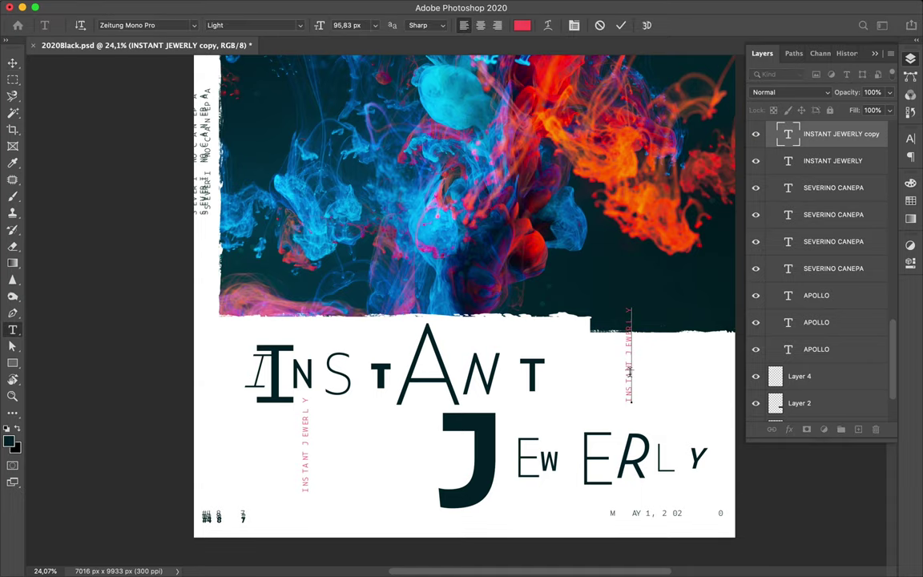
key(Escape)
key(v)
key(ctrl+s)
Step: Start editing the text of the right-hand vertical caption
scroll(637, 379, up, 5)
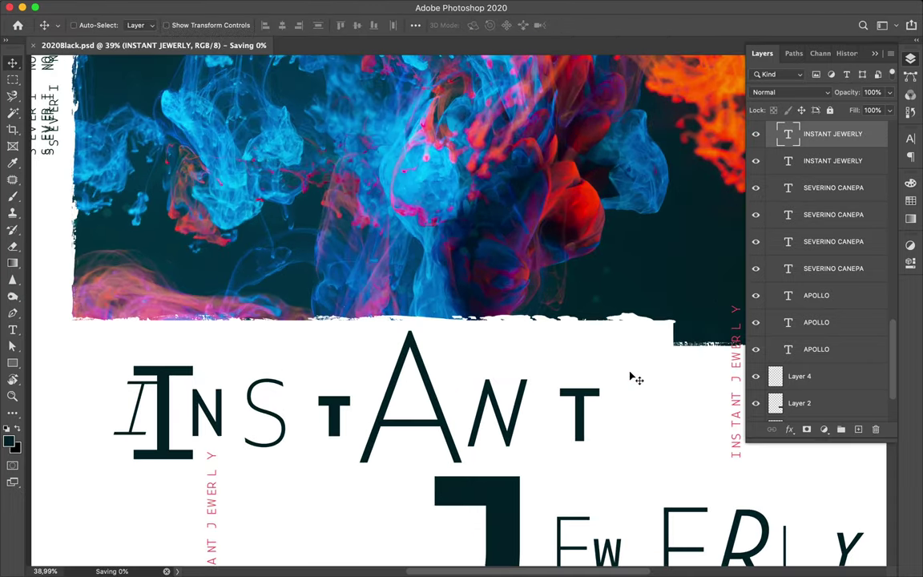
scroll(636, 379, right, 6)
scroll(633, 388, right, 1)
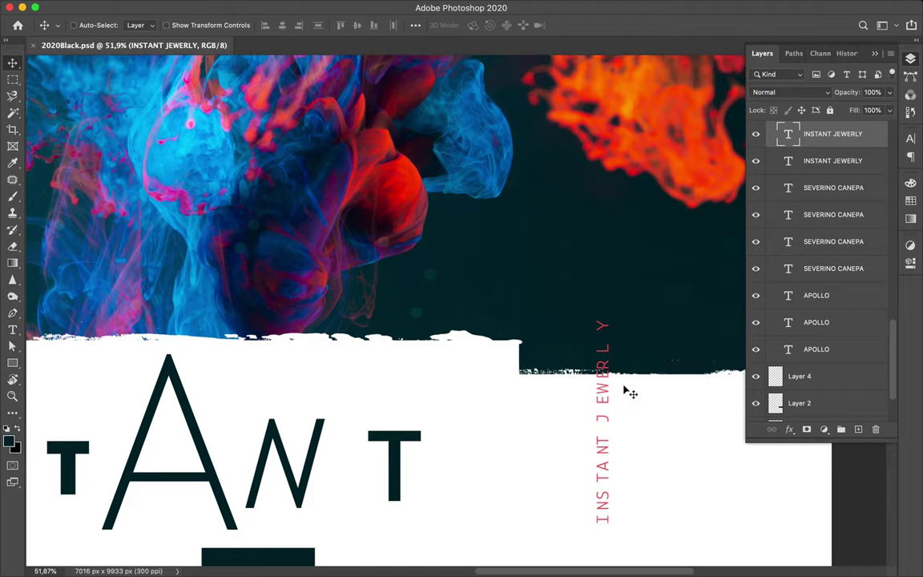
double_click(606, 390)
Step: Widen the caption's tracking to about 1930 and set it in Bold
click(910, 138)
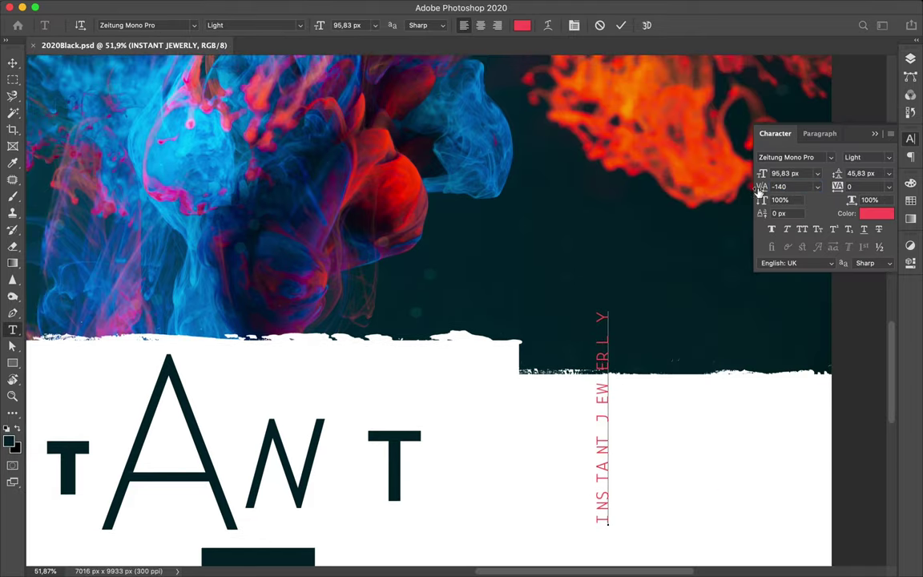
drag(761, 187, 761, 190)
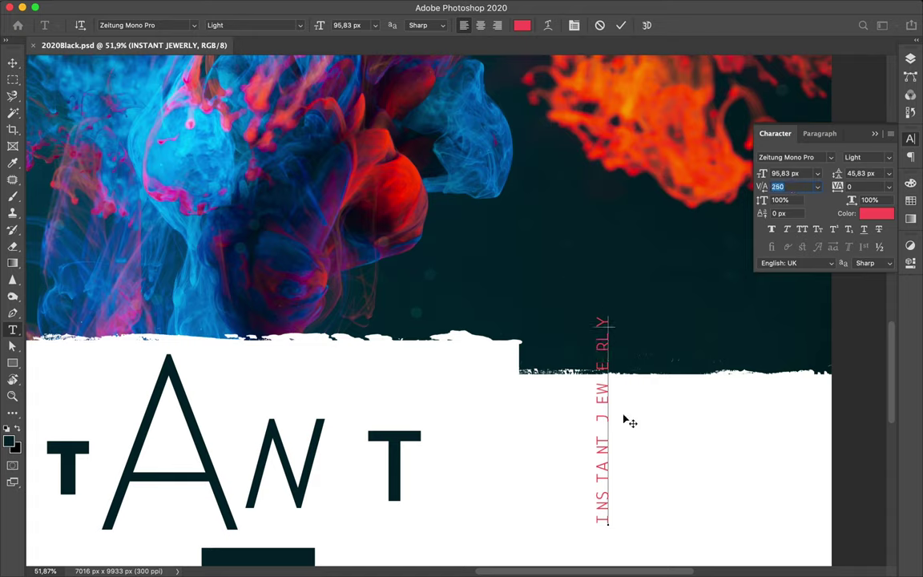
drag(832, 187, 607, 439)
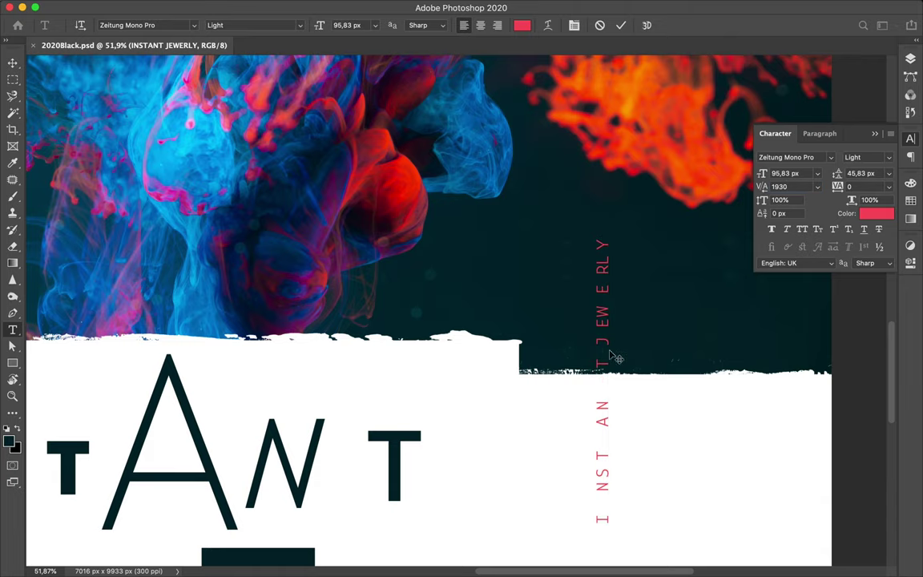
key(v)
scroll(613, 361, down, 3)
click(866, 157)
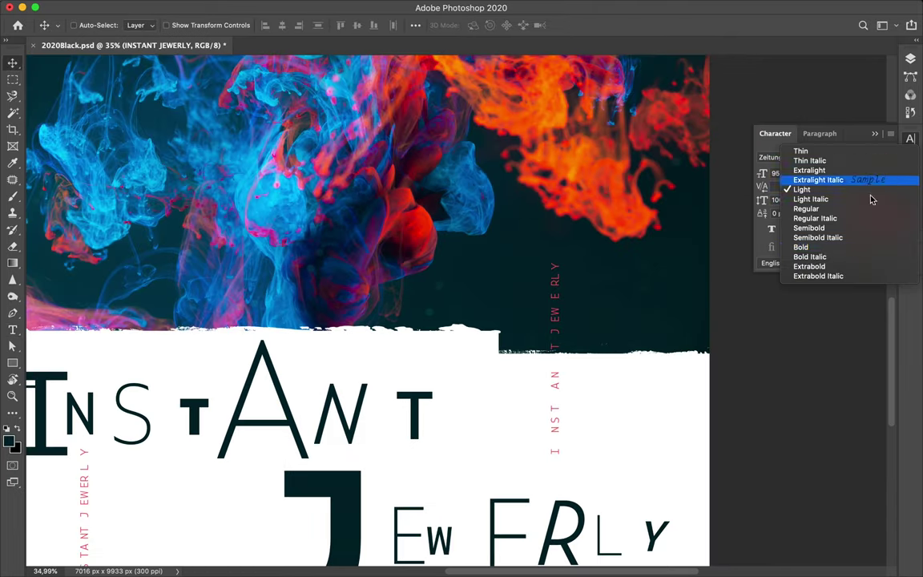
key(Escape)
Step: Alt-drag a copy of the caption beside the J
scroll(544, 369, down, 2)
scroll(546, 370, down, 2)
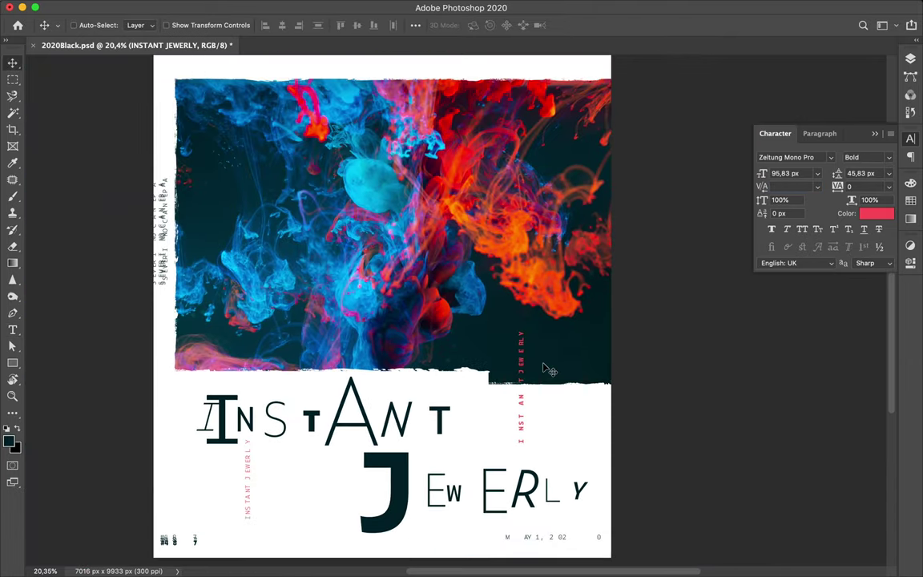
scroll(544, 369, down, 3)
scroll(545, 368, left, 2)
drag(579, 311, 377, 480)
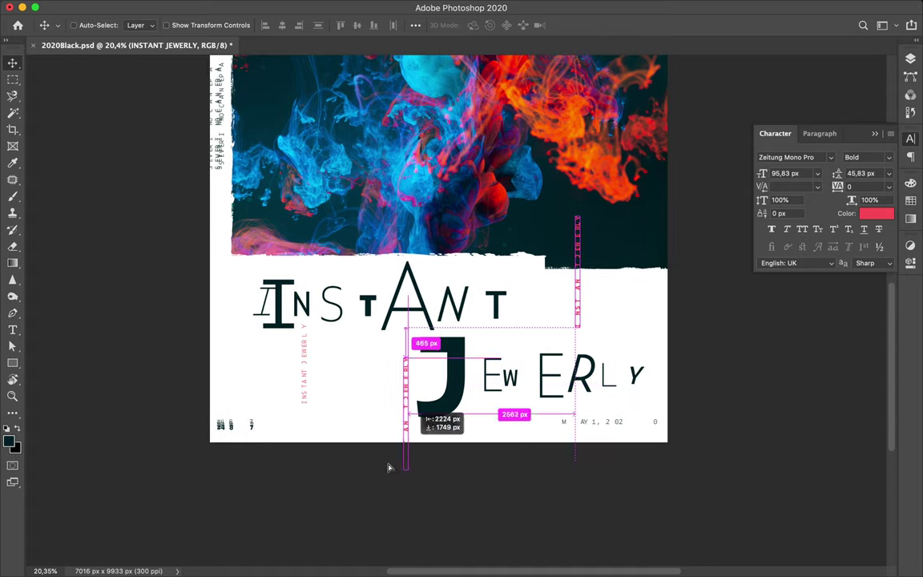
Step: Enlarge the caption copy with Free Transform and shorten its text to JEWERLY
key(ctrl+t)
drag(395, 432, 414, 406)
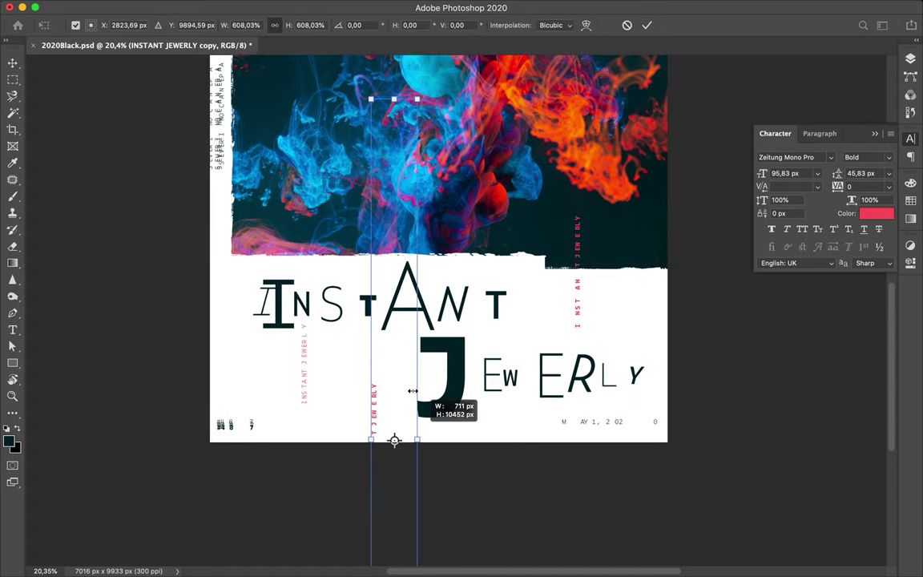
drag(399, 369, 386, 388)
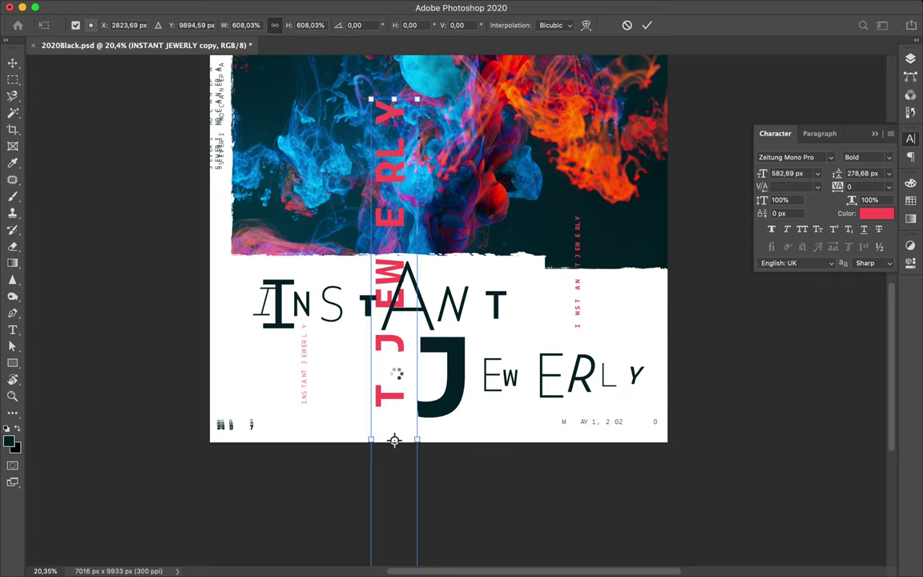
key(Return)
key(t)
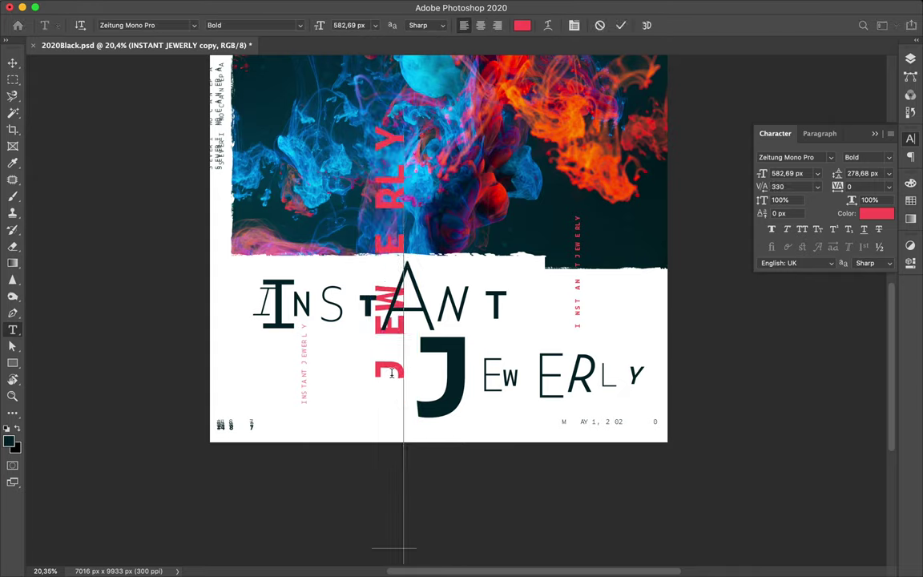
key(Escape)
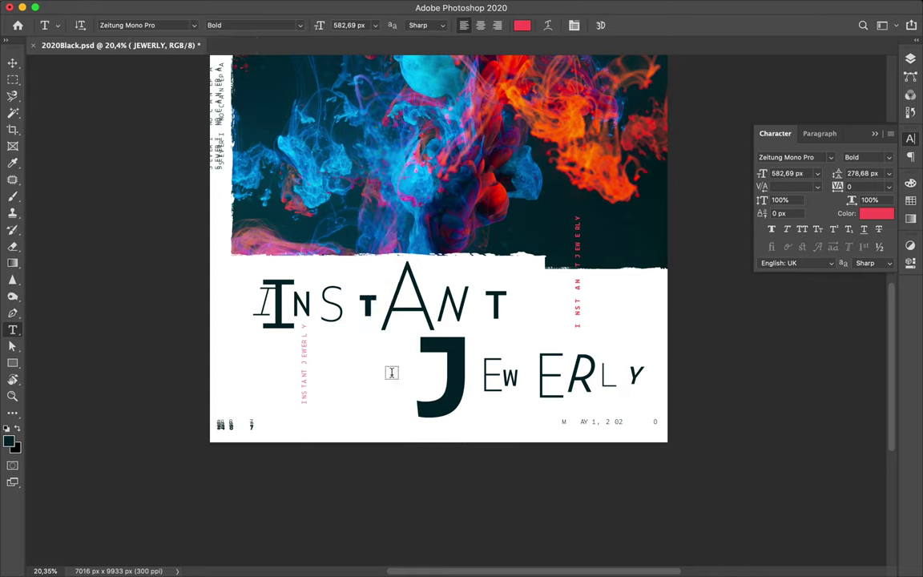
key(v)
Step: Move the JEWERLY lettering up to the poster's top-right edge
mouse_move(384, 475)
mouse_down()
mouse_move(371, 217)
mouse_move(356, 393)
mouse_up()
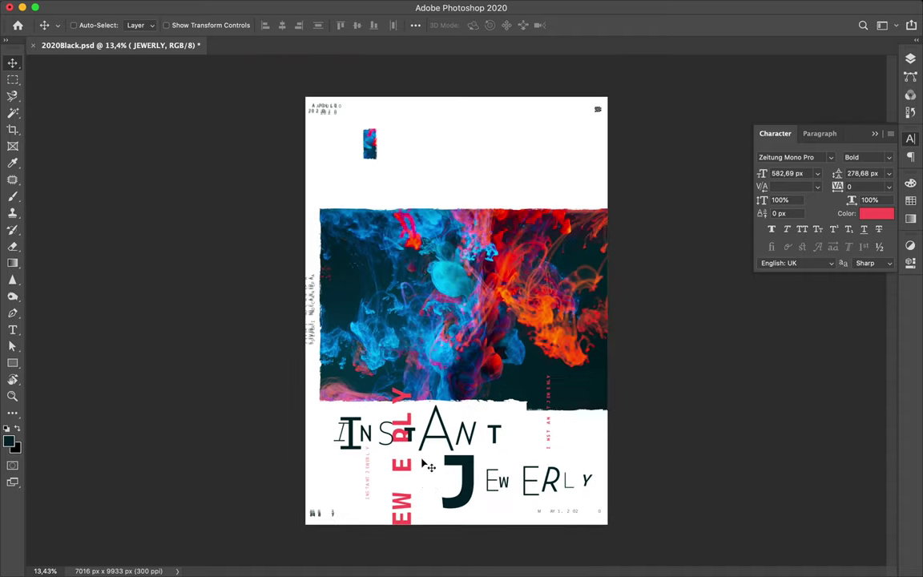
mouse_move(357, 392)
mouse_down()
mouse_move(541, 120)
mouse_move(583, 88)
mouse_up()
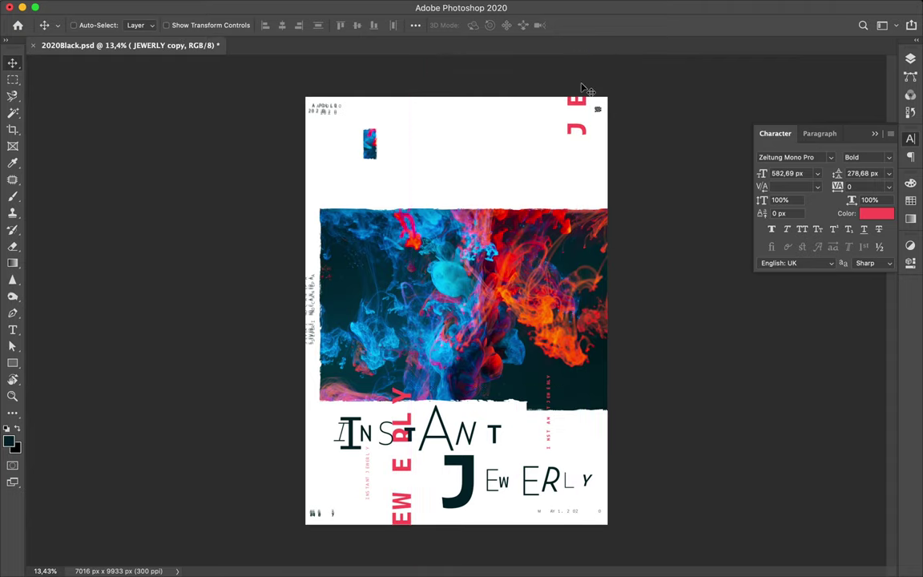
scroll(445, 284, up, 2)
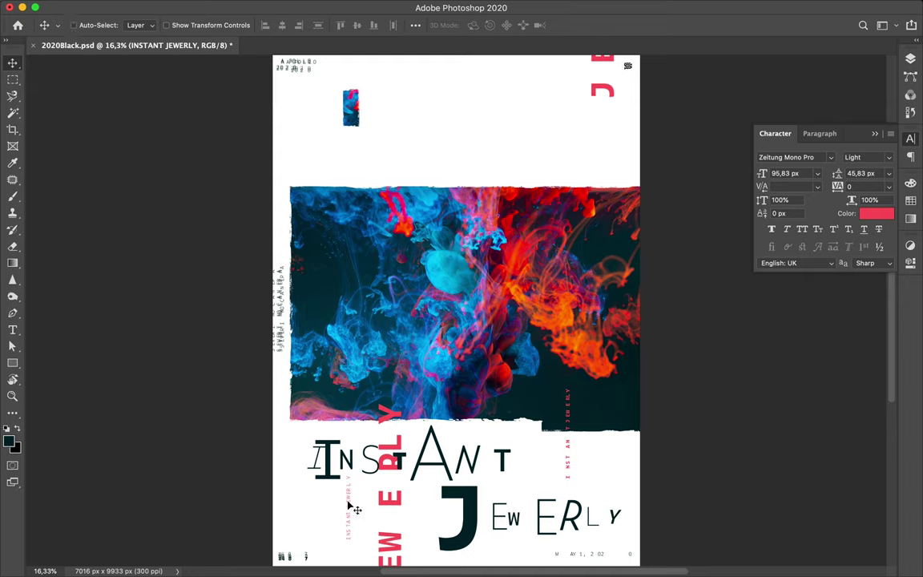
Step: Scale the small pink vertical caption up to about 124%
key(ctrl+t)
drag(340, 461, 335, 453)
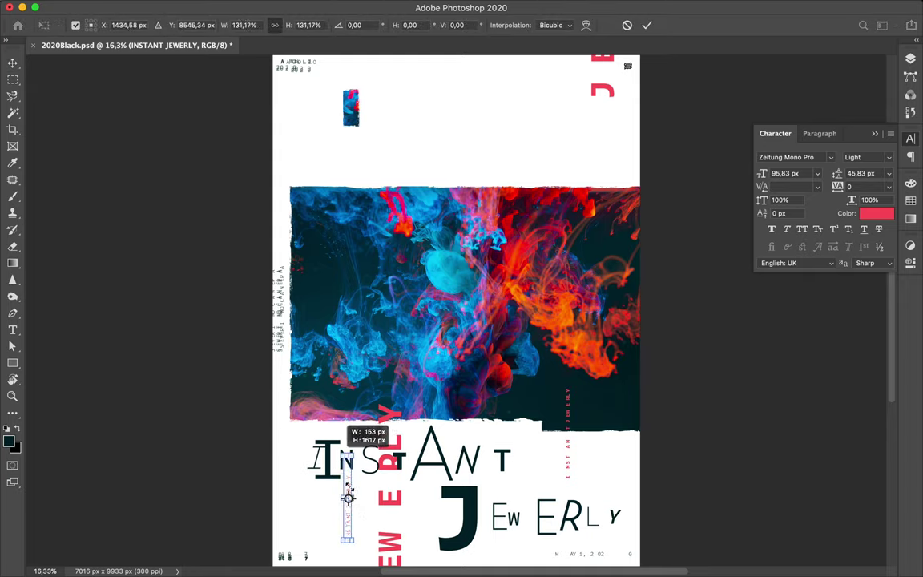
key(Return)
Step: Stamp a Formless_grunge_stripe_03 brush mark on Layer 5 over the photo
key(b)
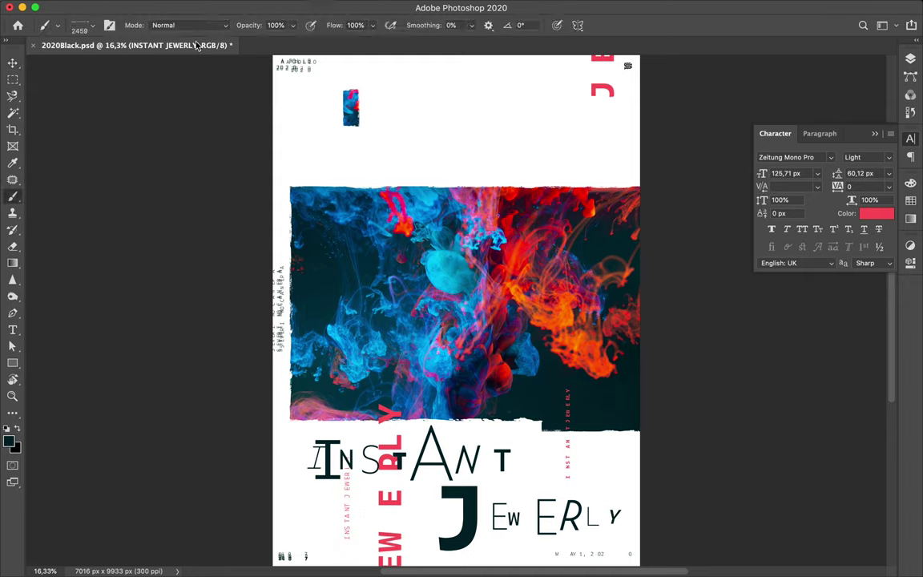
click(909, 58)
scroll(861, 323, down, 5)
click(817, 300)
click(79, 25)
scroll(76, 323, up, 5)
scroll(76, 322, up, 5)
scroll(76, 323, up, 5)
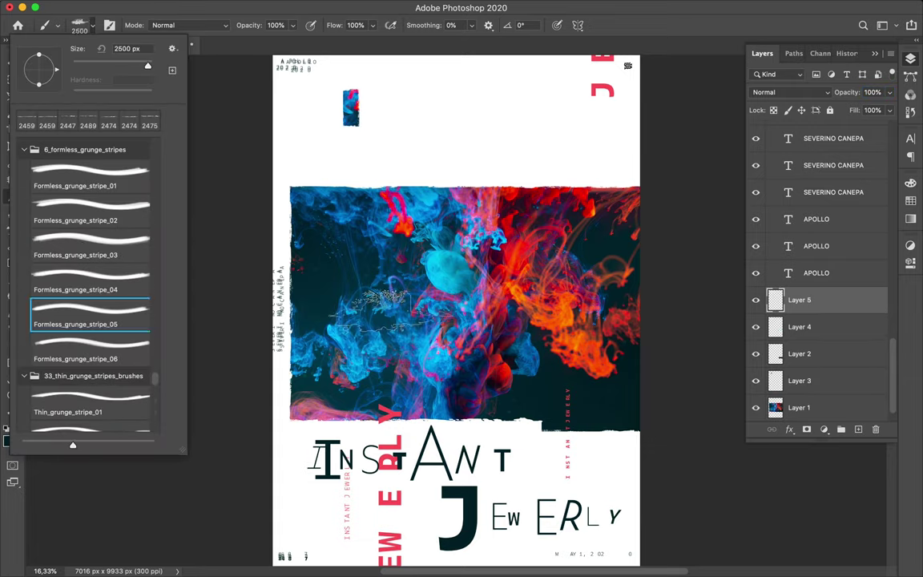
click(124, 242)
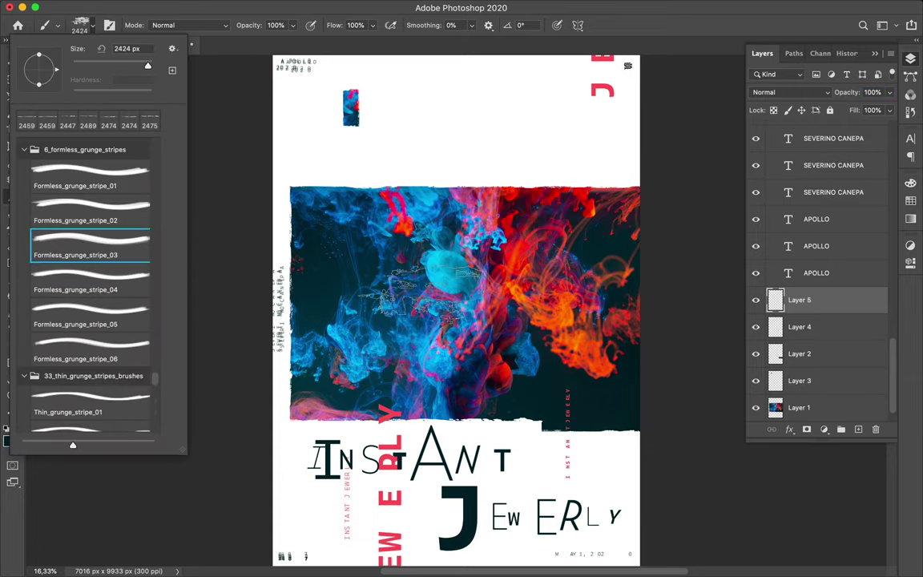
click(416, 281)
Step: Copy the mark-shaped area of the ink photo to a new layer and delete Layer 5
key(v)
ctrl+click(774, 299)
scroll(817, 336, down, 1)
click(824, 382)
key(ctrl+j)
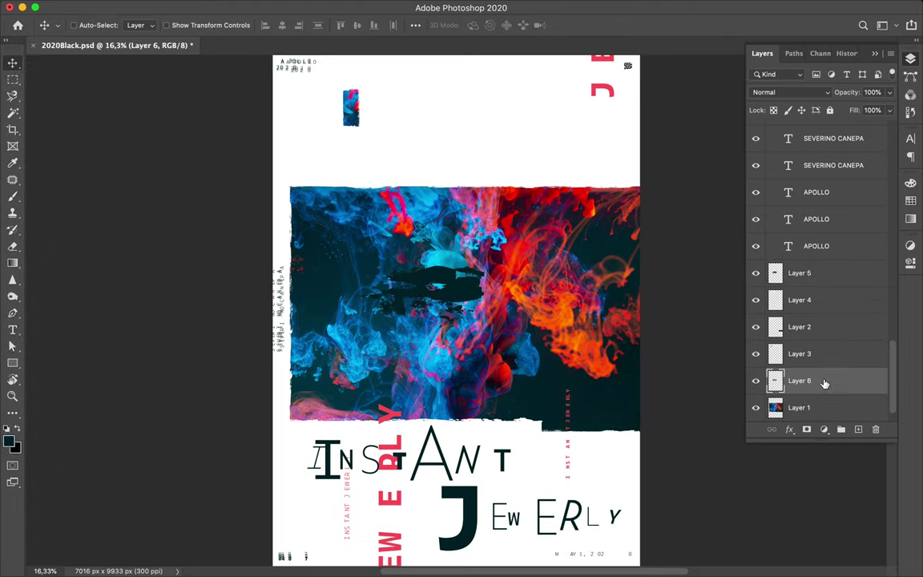
click(806, 276)
key(Delete)
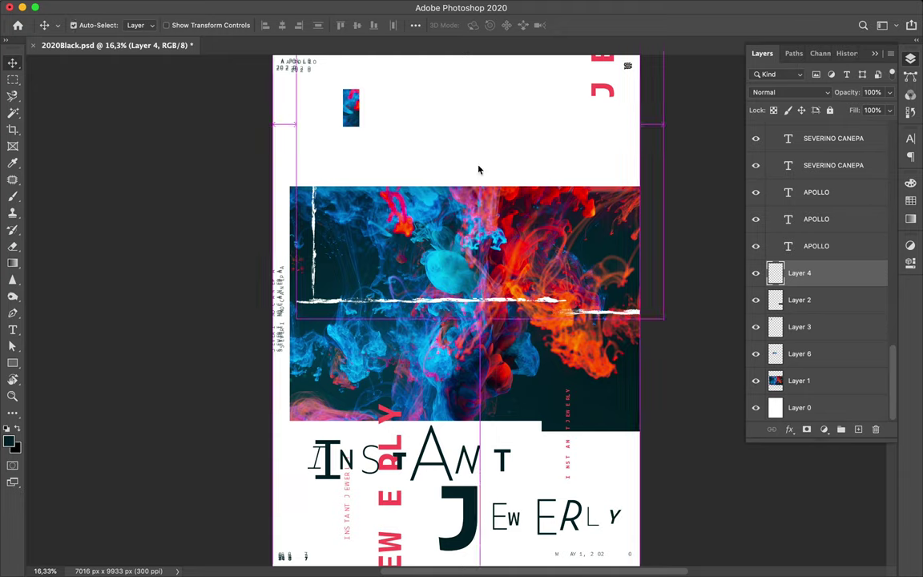
Step: Move the Layer 6 ink-splash cutout to the right edge beside JEWERLY
click(799, 299)
drag(497, 252, 468, 271)
super+click(432, 264)
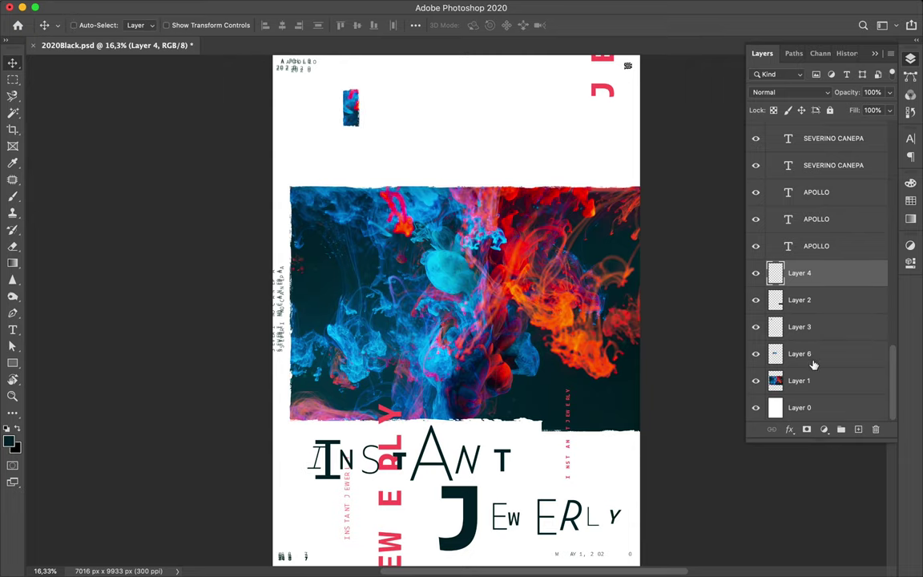
click(813, 363)
drag(404, 288, 504, 409)
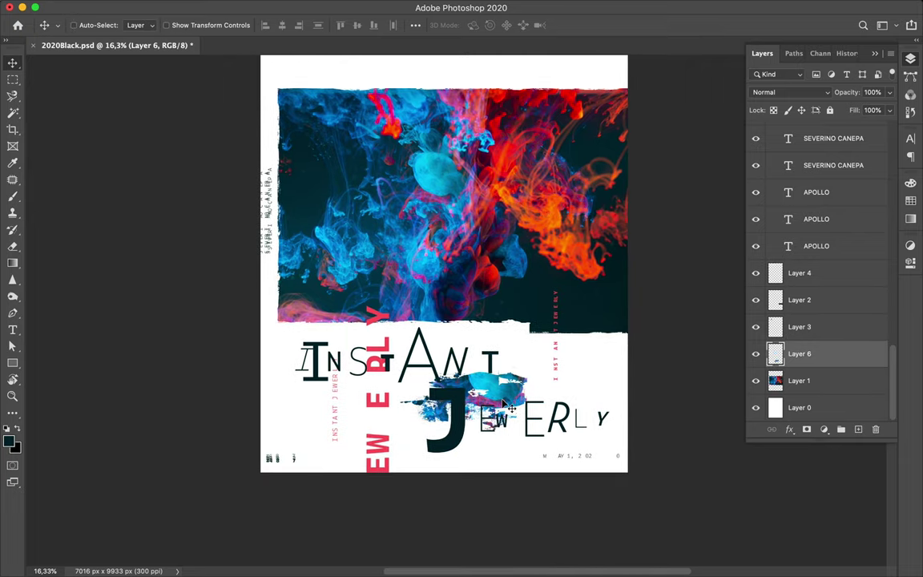
drag(512, 407, 659, 388)
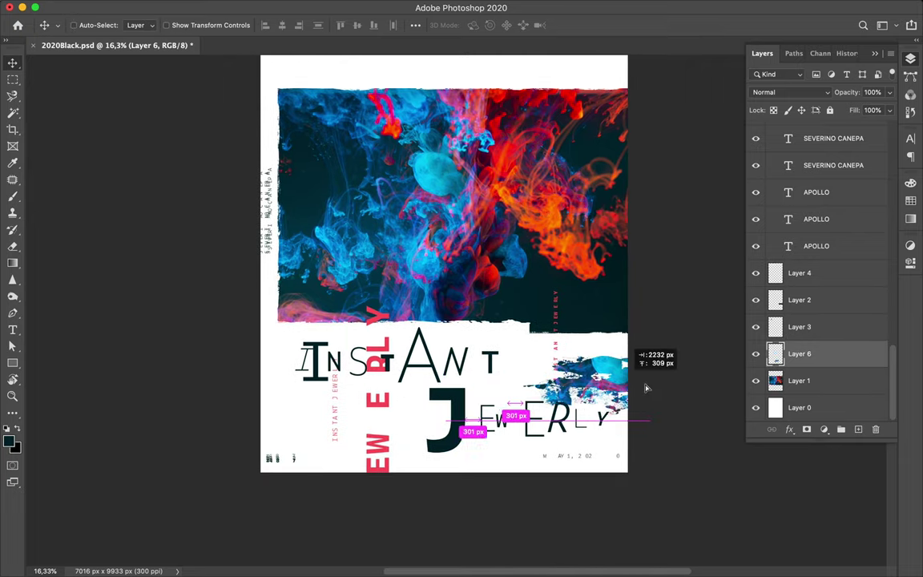
Step: Alt-drag a copy of the splash toward the photo's upper left
scroll(659, 388, up, 2)
mouse_move(609, 449)
mouse_down()
mouse_move(207, 144)
mouse_move(202, 168)
mouse_up()
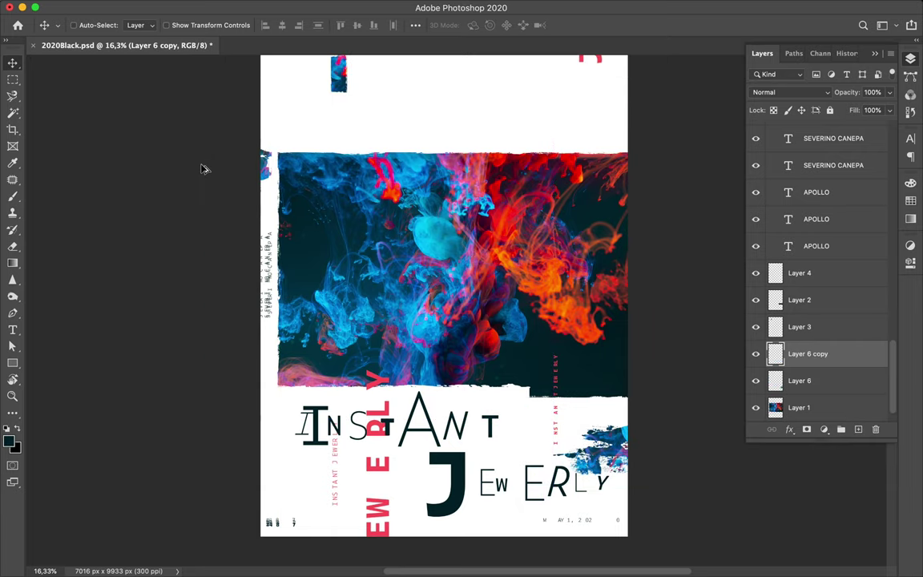
scroll(369, 298, up, 2)
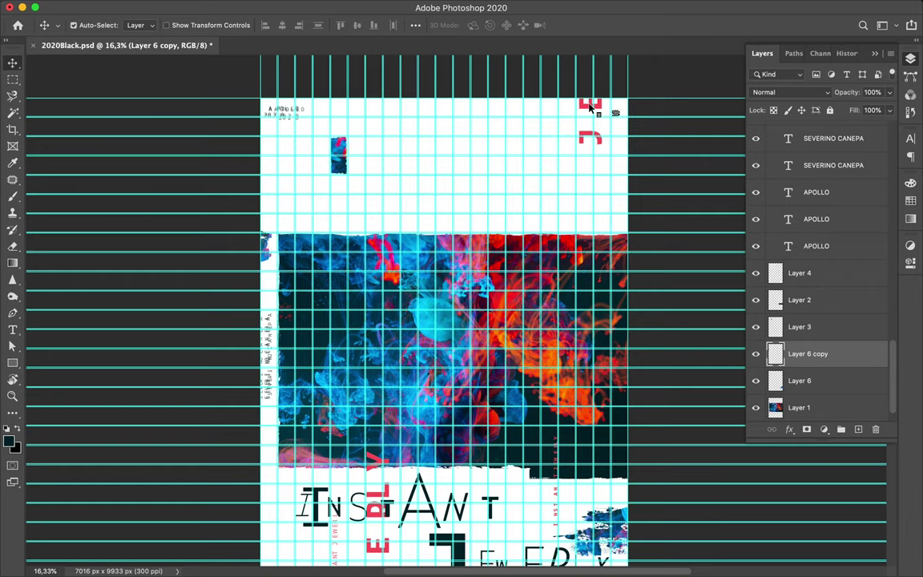
click(590, 108)
scroll(509, 191, down, 3)
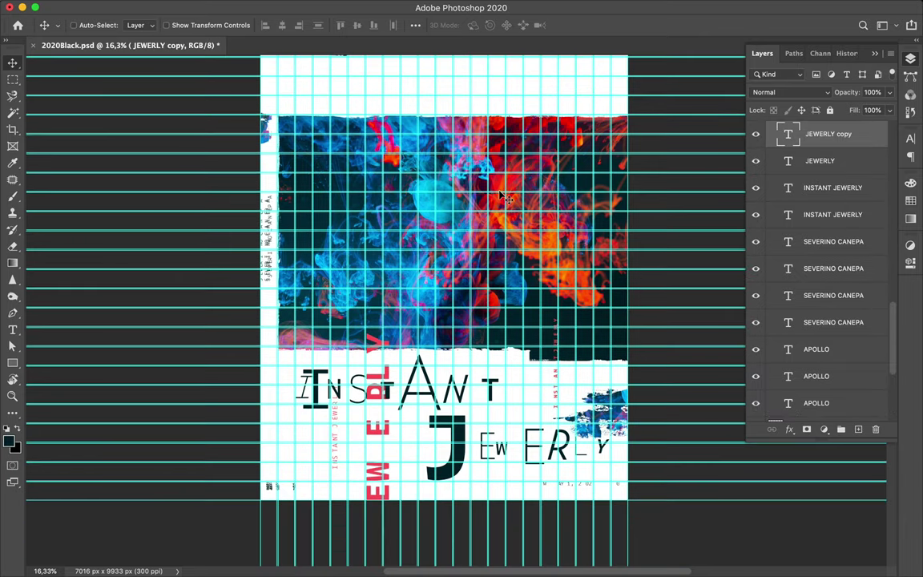
scroll(410, 225, up, 5)
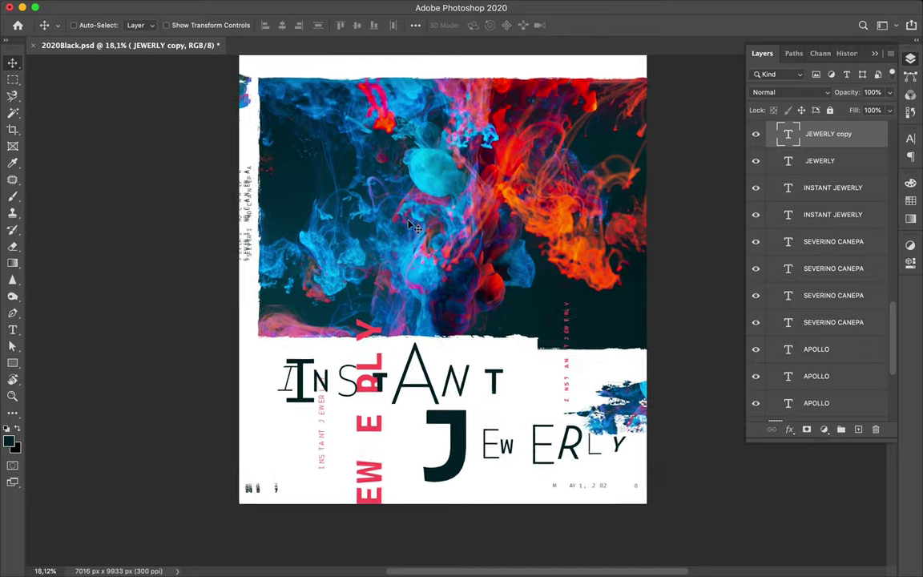
scroll(410, 225, down, 8)
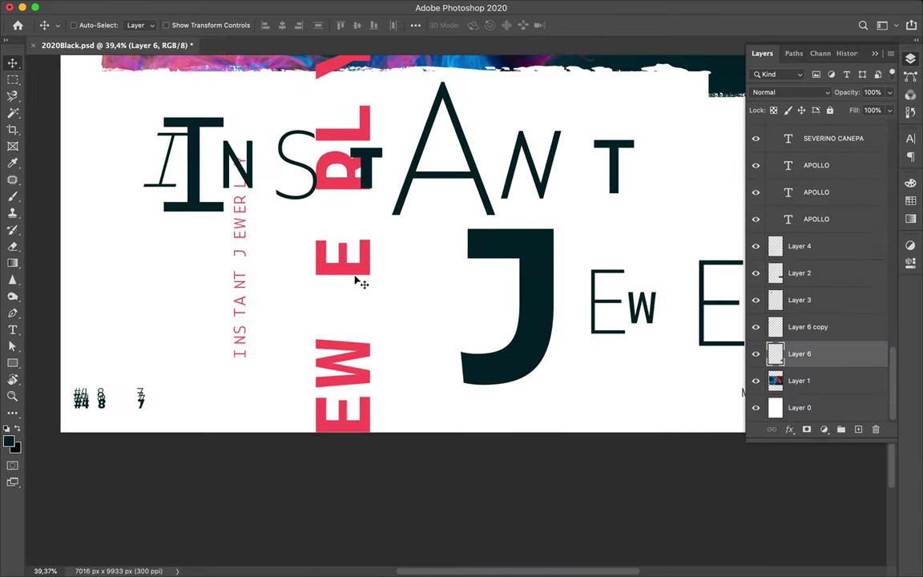
Step: Add a new layer and stamp white grunge brush marks over the EW letters
click(858, 430)
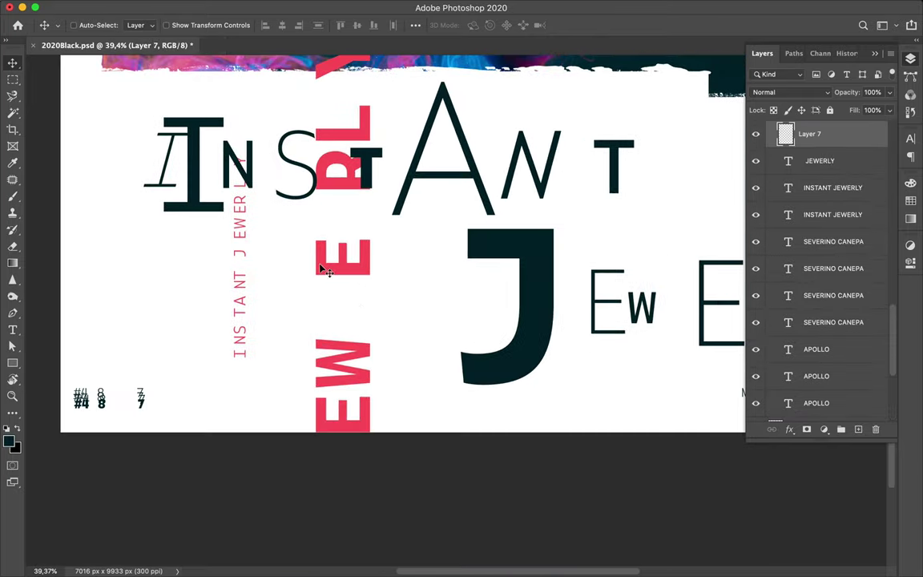
key(b)
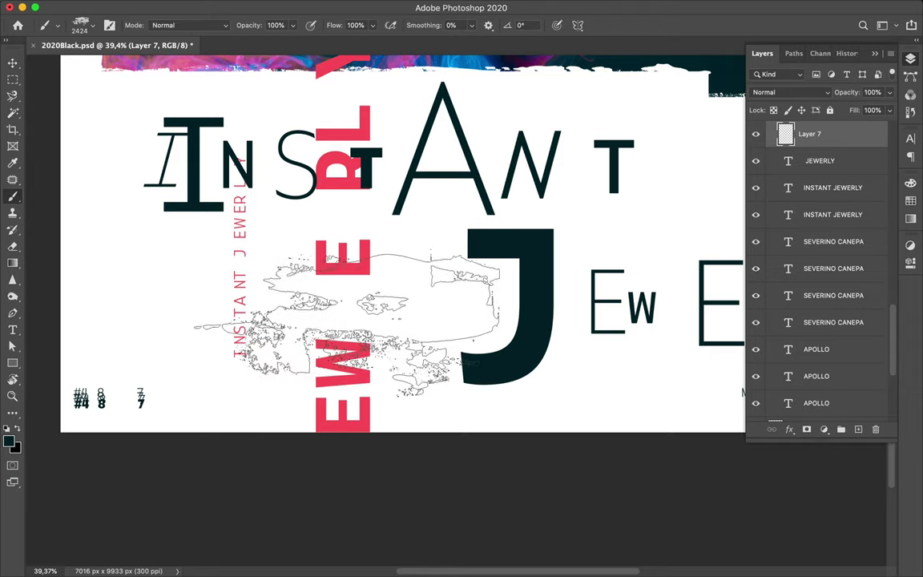
click(361, 336)
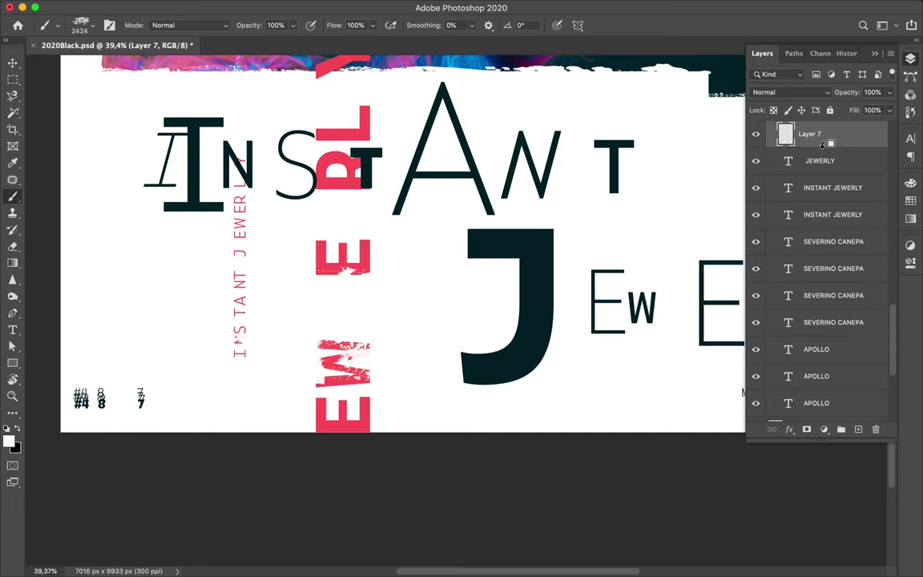
scroll(481, 320, down, 2)
scroll(512, 320, down, 2)
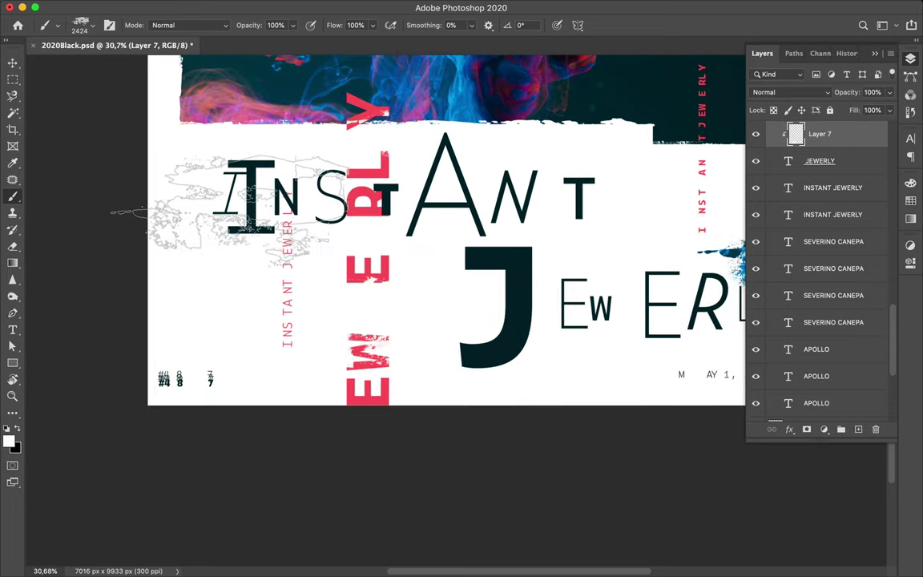
scroll(272, 216, right, 3)
scroll(480, 188, down, 1)
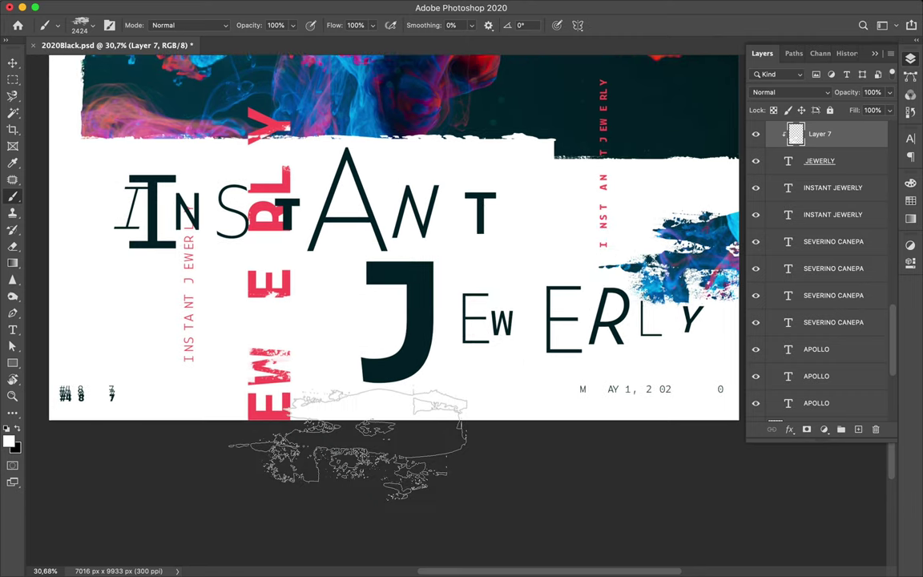
scroll(360, 456, up, 10)
scroll(480, 472, up, 5)
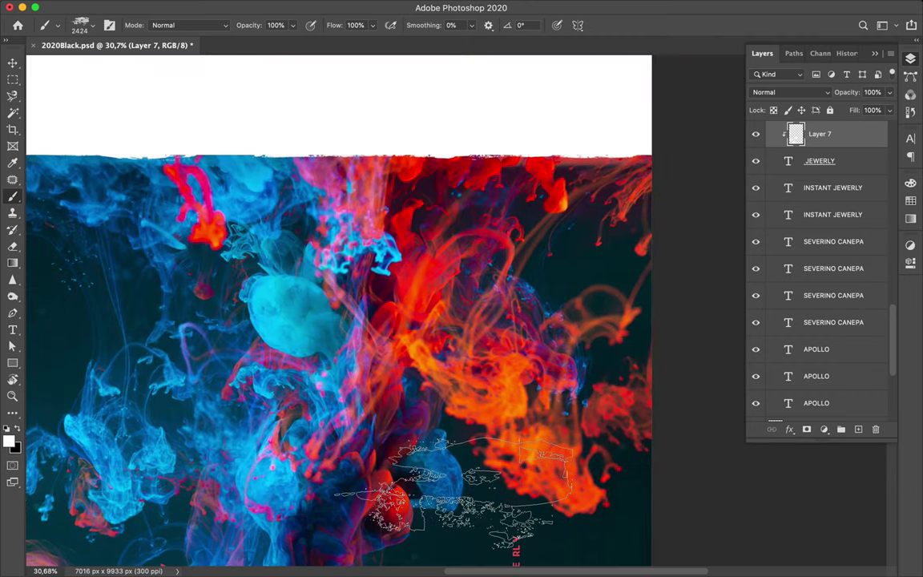
scroll(453, 492, up, 14)
scroll(452, 492, right, 2)
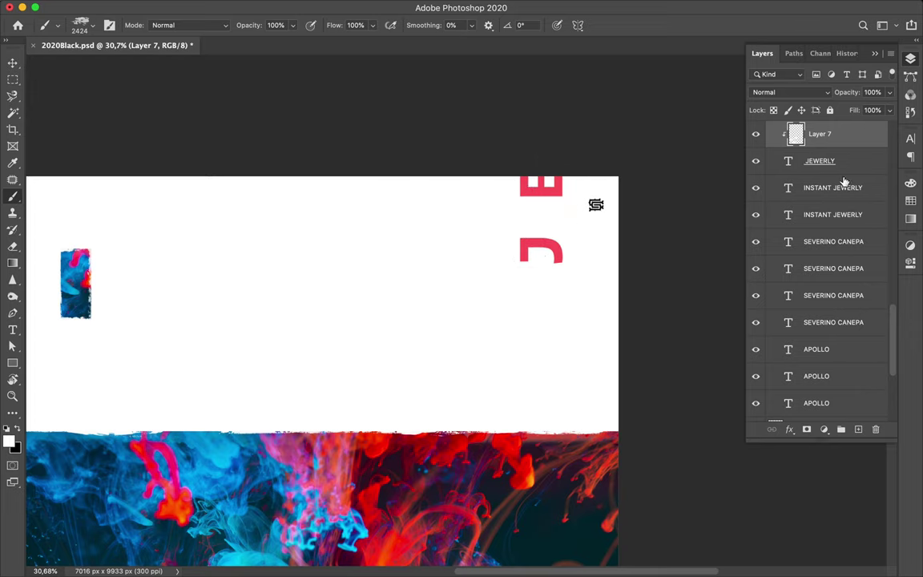
Step: Add a layer above JEWERLY copy and paint white grunge across the red J
click(837, 187)
scroll(838, 180, up, 3)
click(824, 208)
click(858, 429)
drag(552, 244, 581, 255)
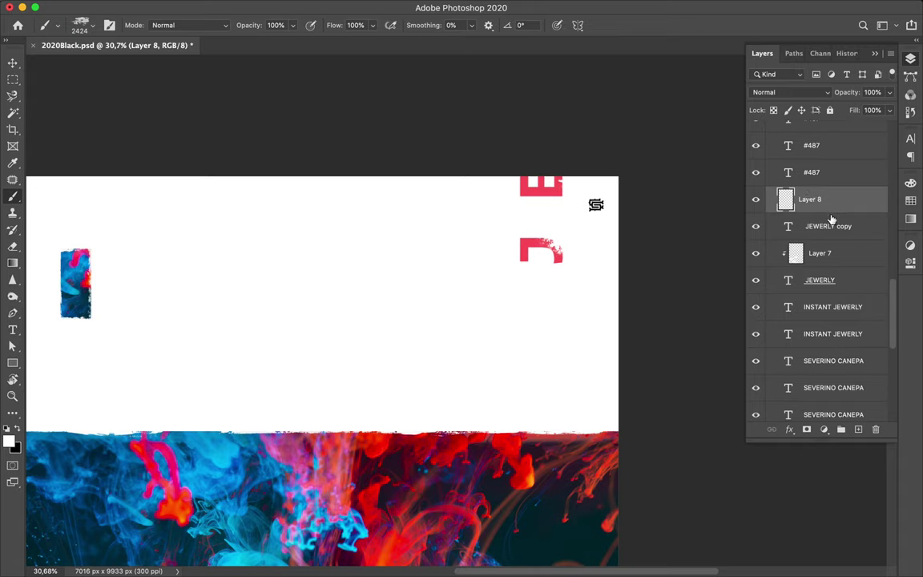
key(ctrl+z)
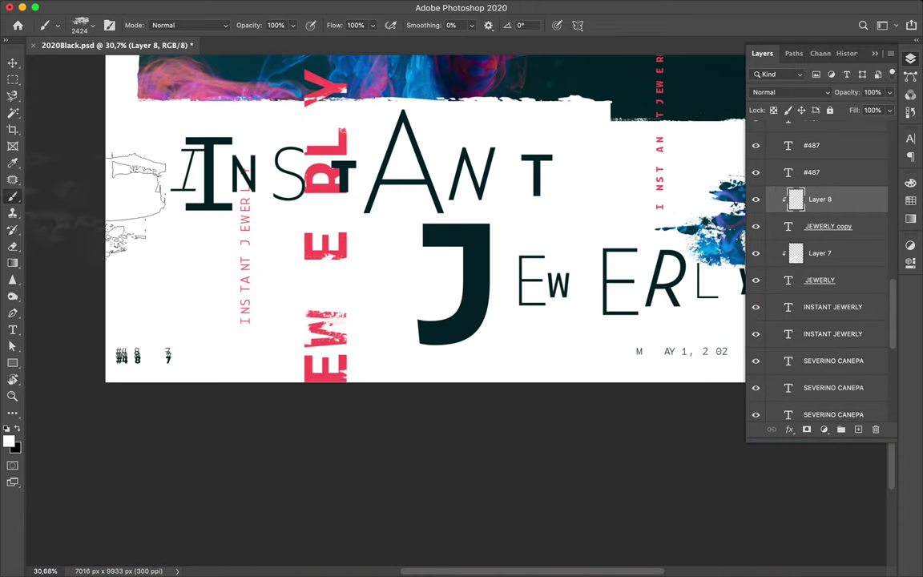
Step: Choose the Formless_grunge_stripe_01 brush with a 90° angle
click(93, 26)
click(77, 185)
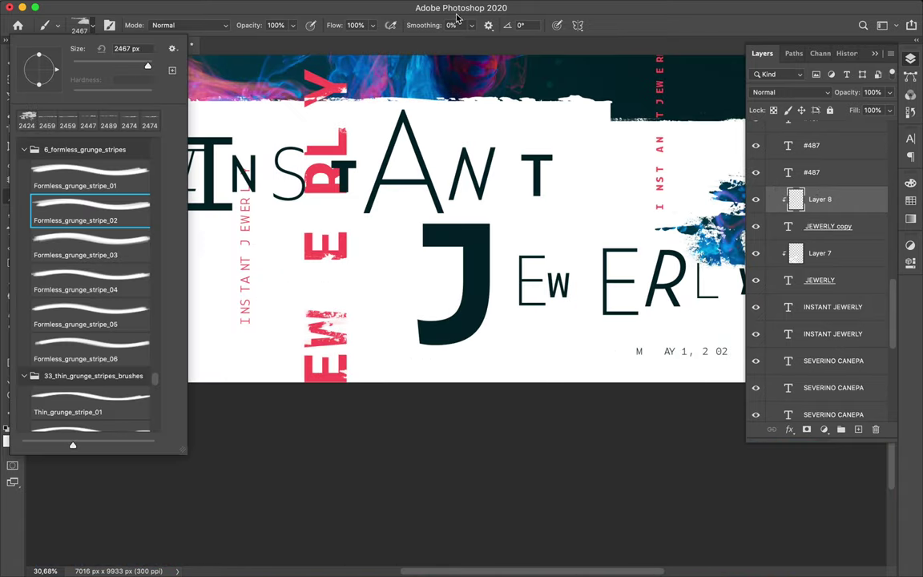
click(516, 26)
text(90)
key(Return)
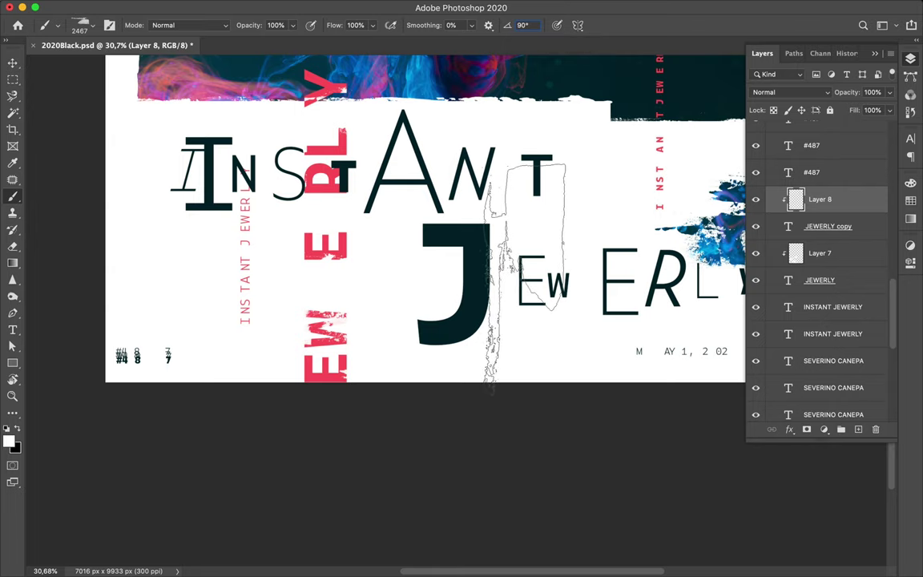
Step: Add a clipped layer above the title-letter group and test a grunge stroke, then undo it
scroll(825, 272, down, 5)
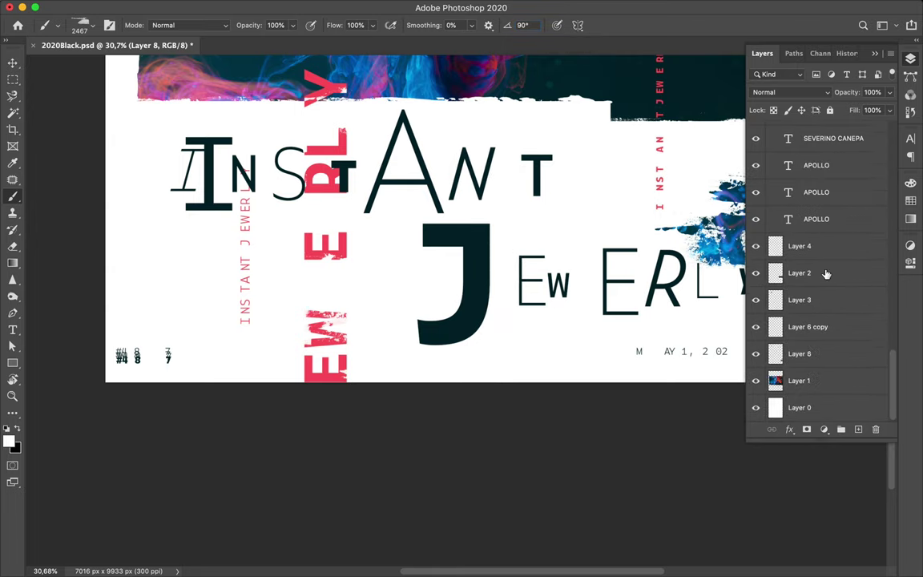
scroll(825, 272, up, 6)
scroll(825, 273, up, 5)
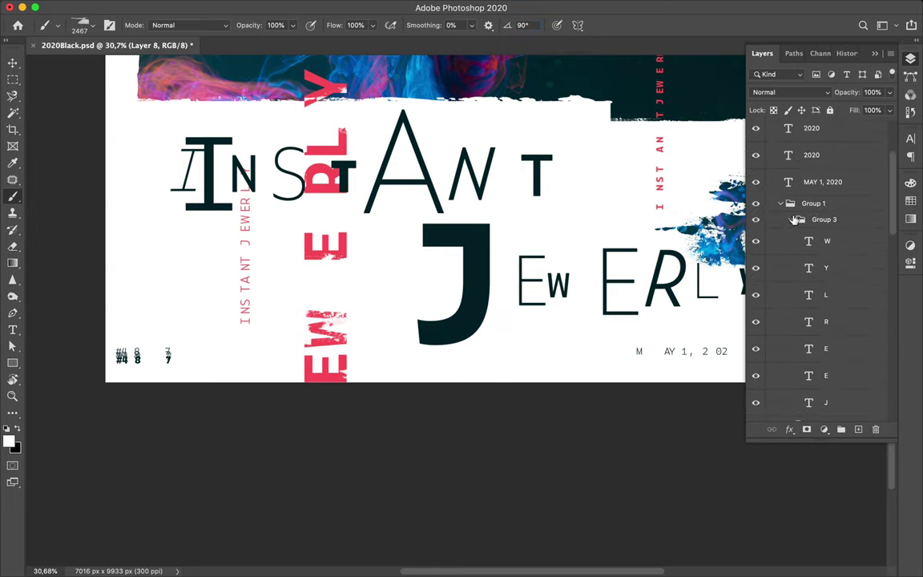
click(781, 203)
click(813, 204)
key(ctrl+shift+alt+n)
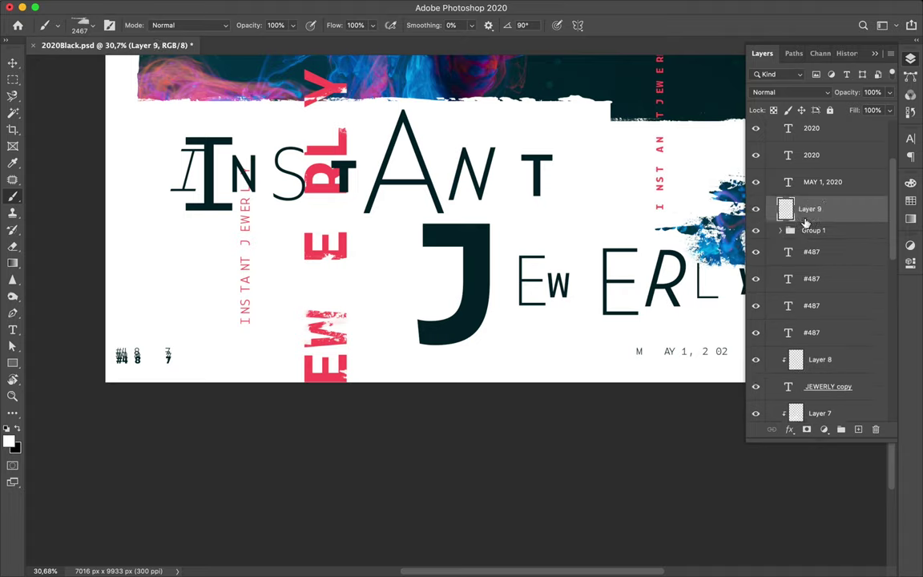
click(512, 248)
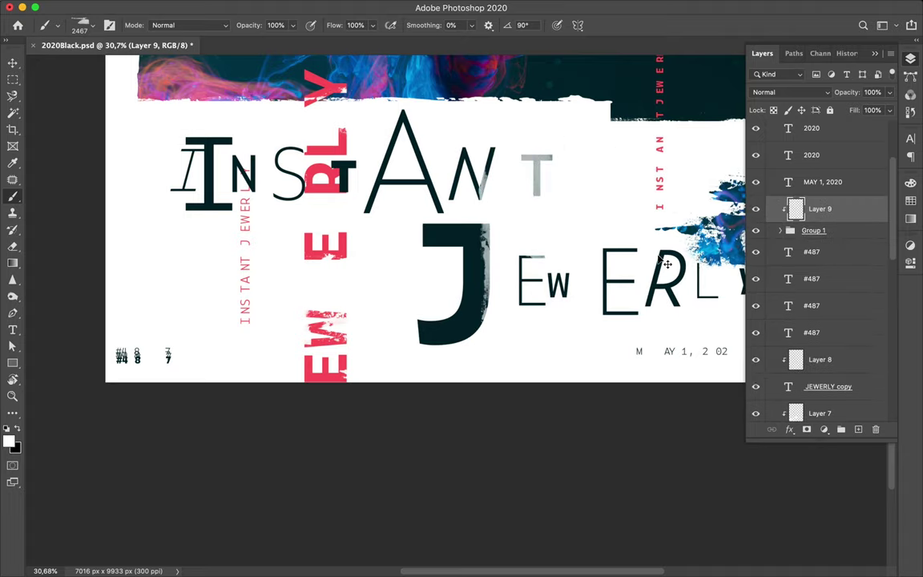
key(ctrl+z)
Step: Move Layer 9 into Group 3 directly above the J layer
click(781, 229)
click(791, 262)
click(791, 262)
click(790, 246)
drag(817, 209, 823, 352)
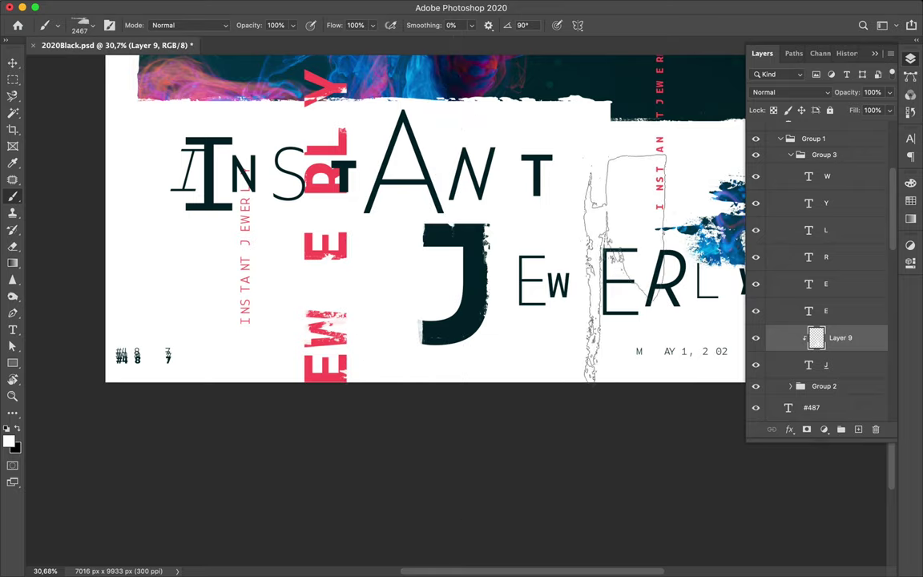
Step: Add an empty layer above the R letter layer
scroll(562, 240, right, 3)
scroll(563, 240, up, 2)
scroll(650, 257, right, 2)
click(824, 256)
click(857, 428)
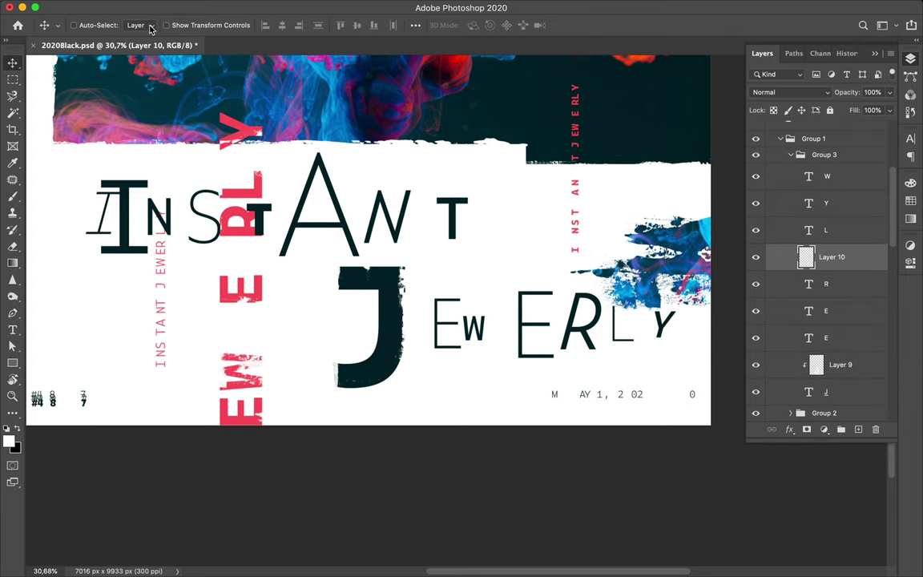
Step: Pick the first Formless grunge stripe brush and clip the new layer to the R letter
key(b)
click(80, 25)
click(94, 126)
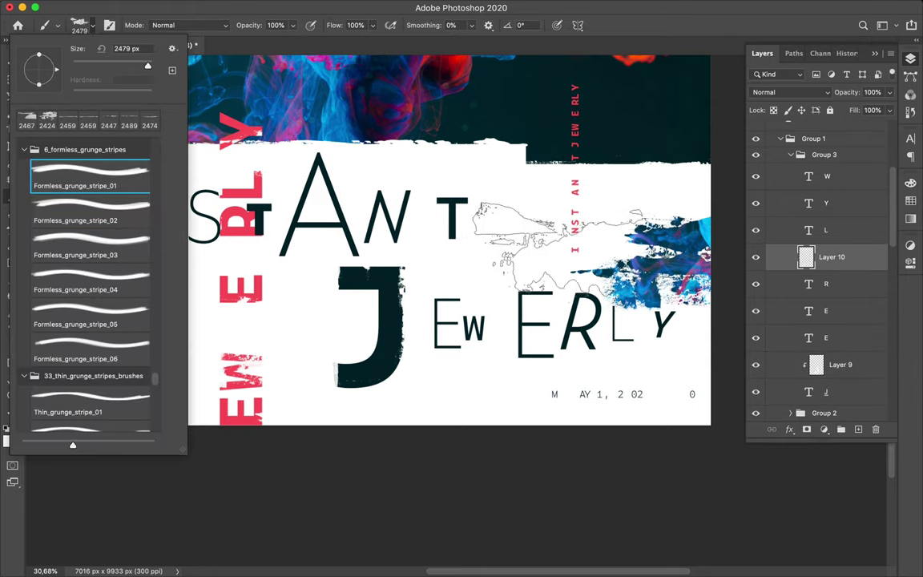
key(Return)
alt+click(865, 269)
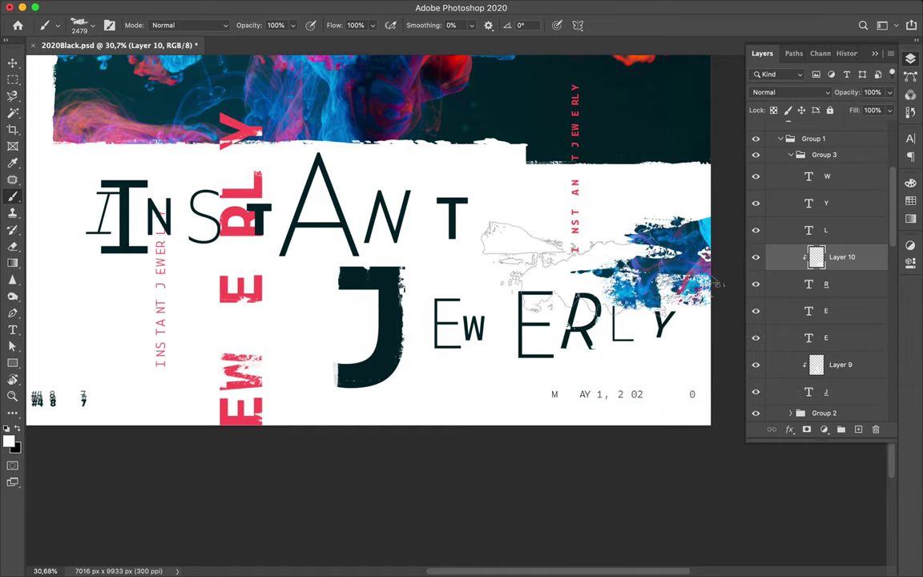
Step: Select the A letter and clip a new grunge layer to it
key(v)
click(350, 235)
scroll(838, 319, down, 2)
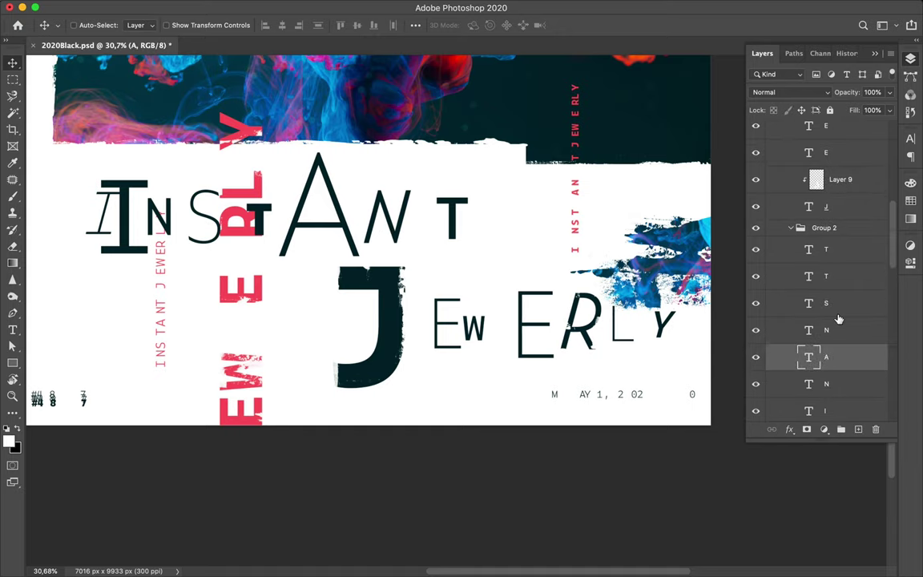
key(b)
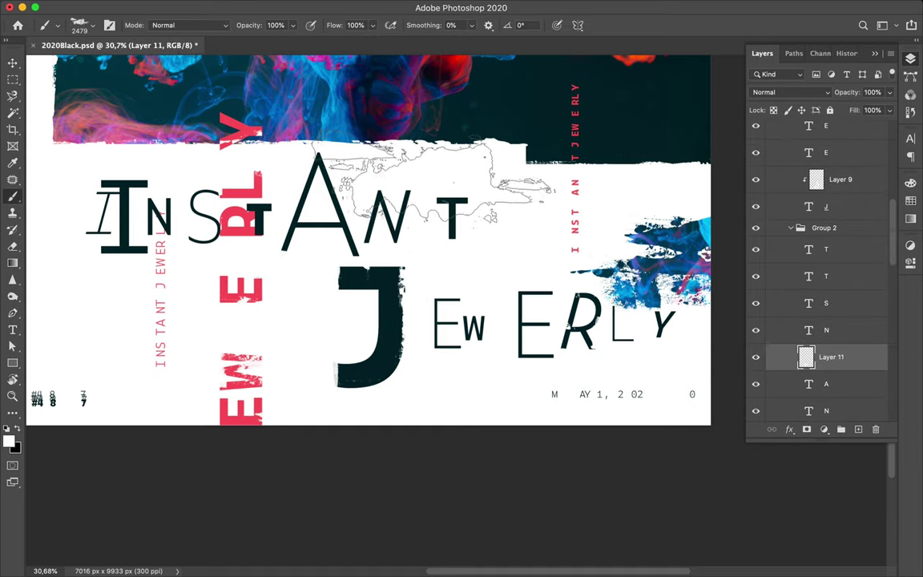
alt+click(825, 370)
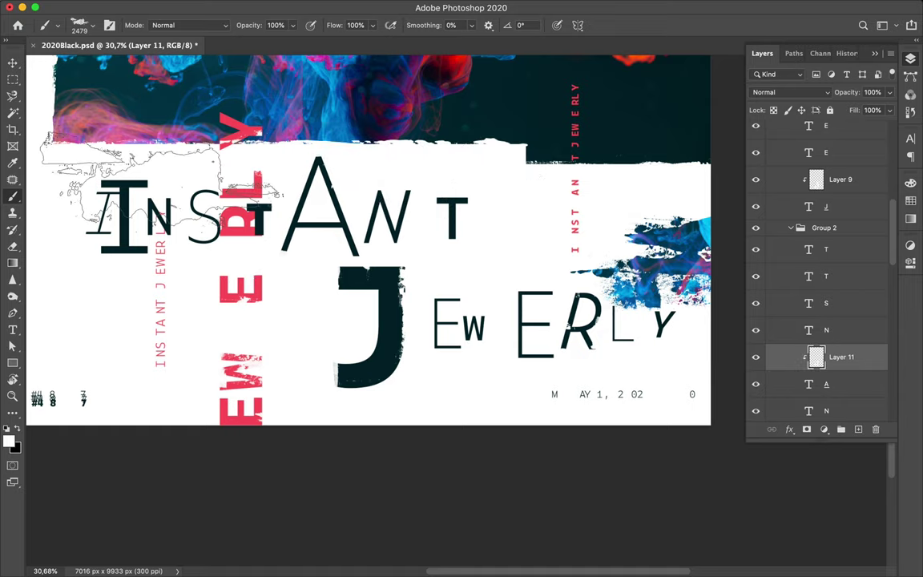
scroll(527, 24, down, 10)
text(-74)
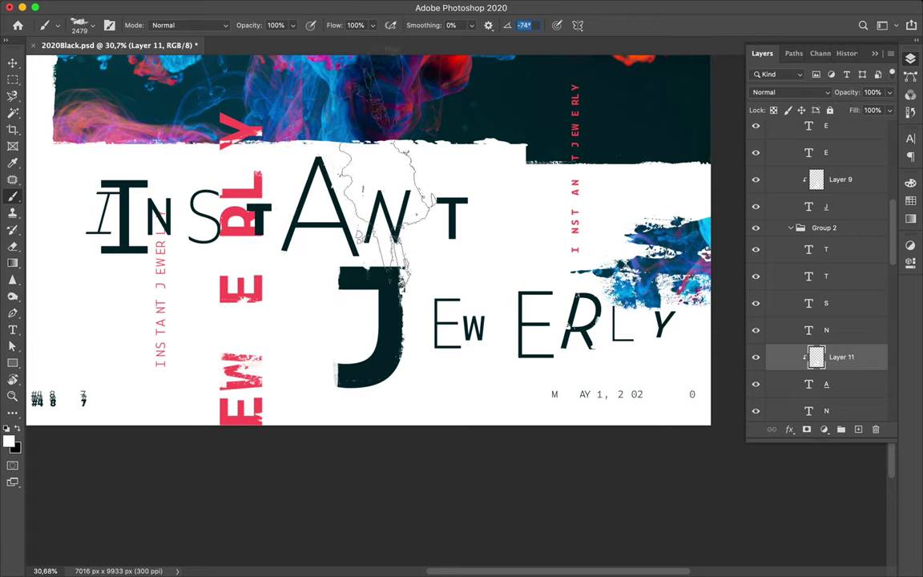
Step: Select the I letter layer and toggle its visibility to check it
key(v)
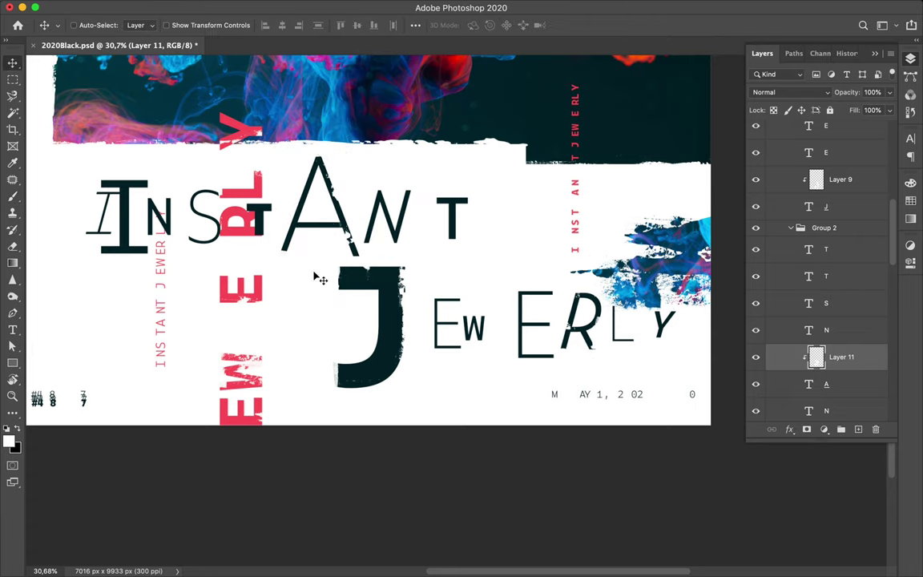
scroll(824, 288, down, 4)
scroll(838, 280, down, 3)
click(838, 278)
click(754, 275)
click(754, 276)
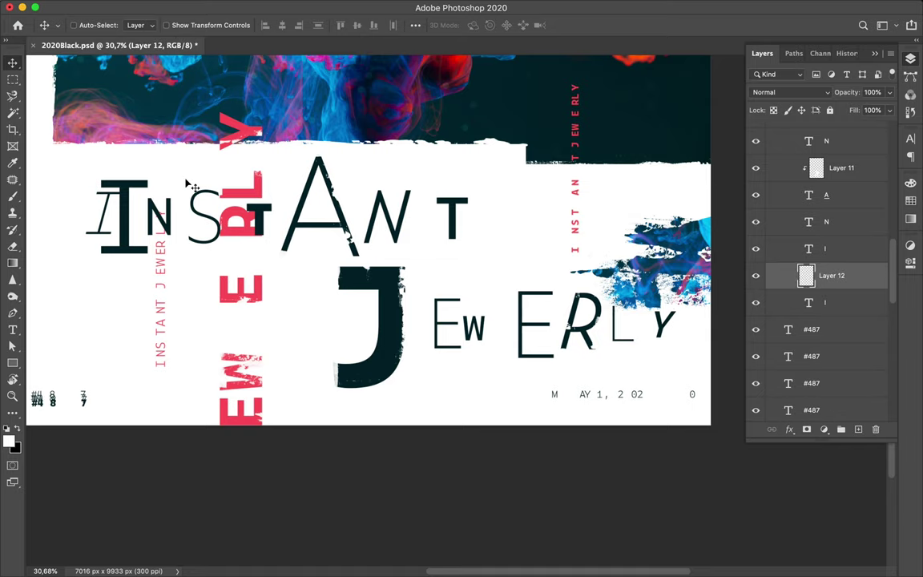
Step: Switch to the Formless_grunge_stripe_06 brush and adjust its size for the I
key(b)
click(80, 24)
scroll(84, 240, down, 3)
click(80, 324)
scroll(336, 200, left, 5)
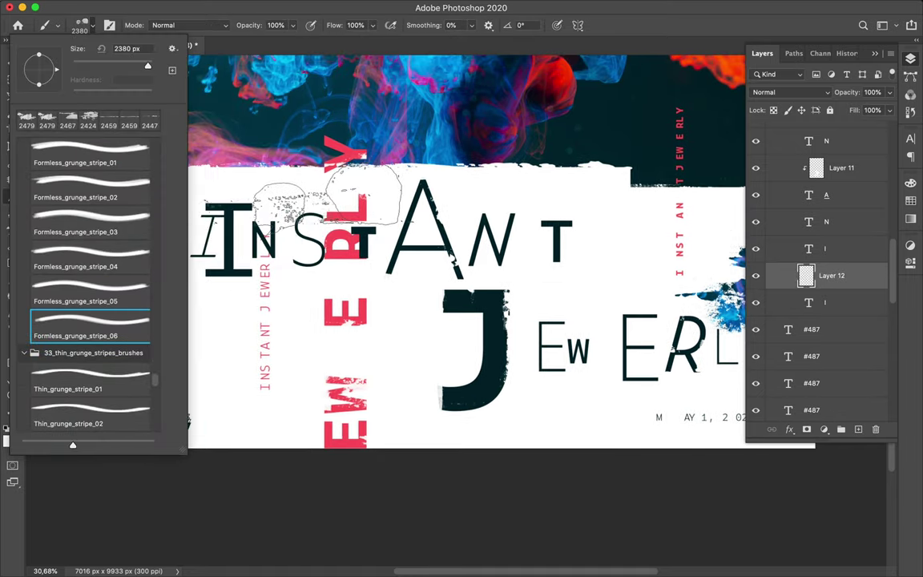
key(Return)
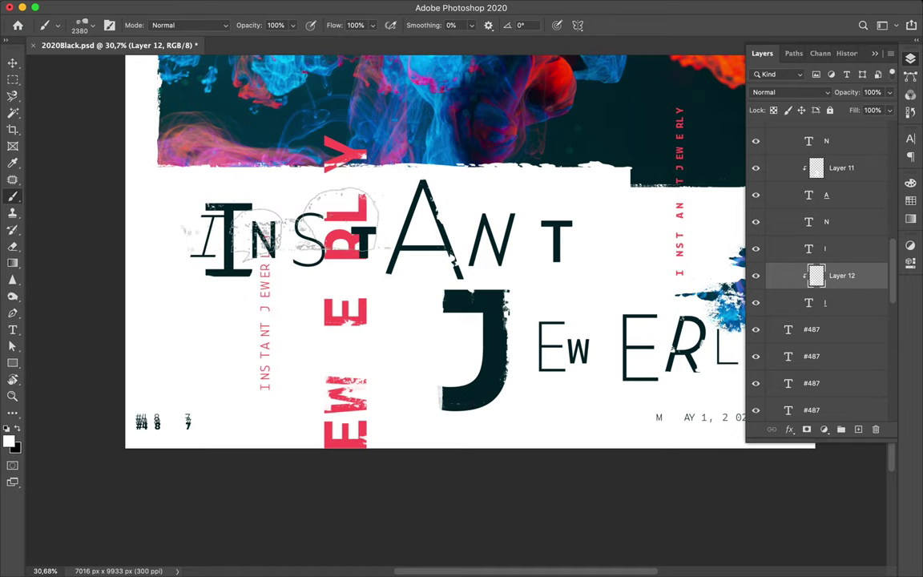
click(90, 24)
click(240, 304)
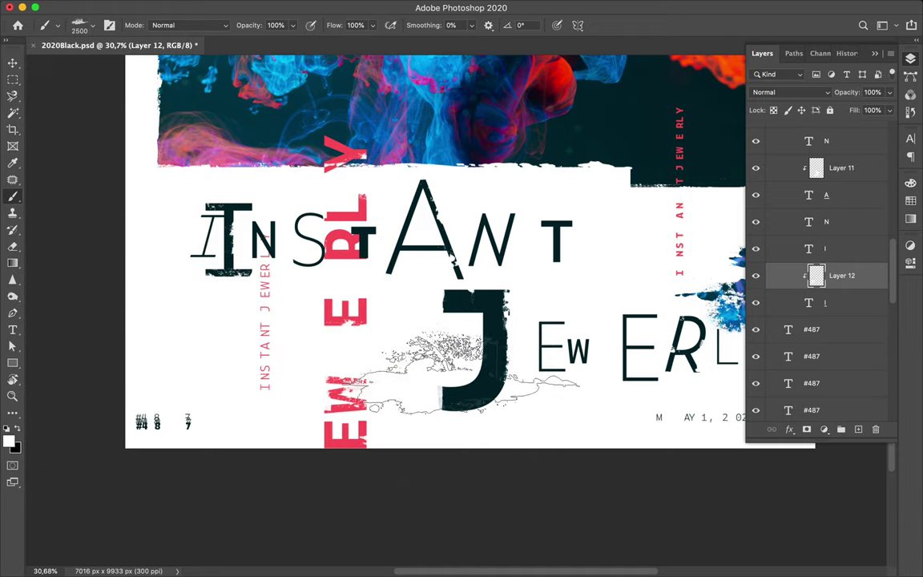
Step: Add an empty layer above the Y letter layer
scroll(561, 352, right, 3)
scroll(847, 267, up, 5)
scroll(847, 267, up, 3)
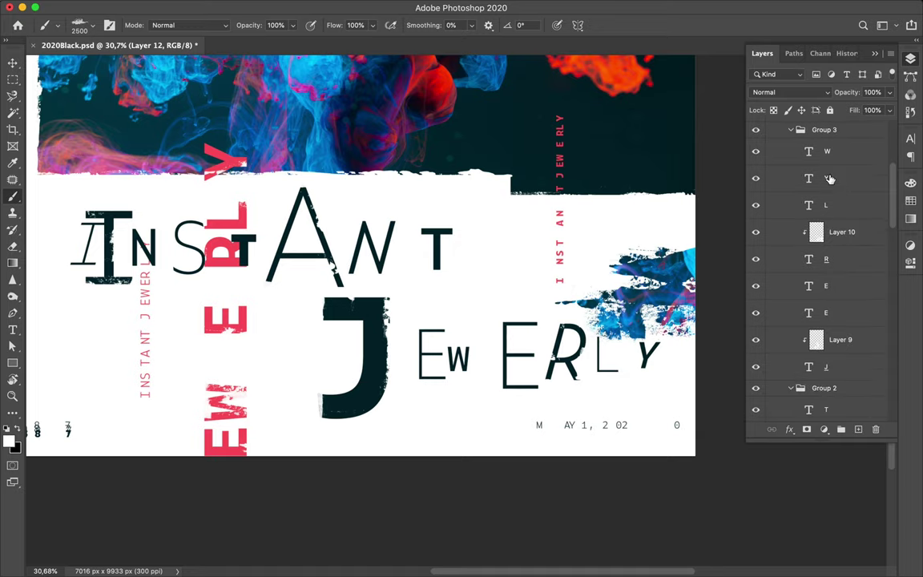
click(858, 429)
click(644, 387)
Step: Add a layer above the Vector Smart Object and undo the brush stroke painted there
key(v)
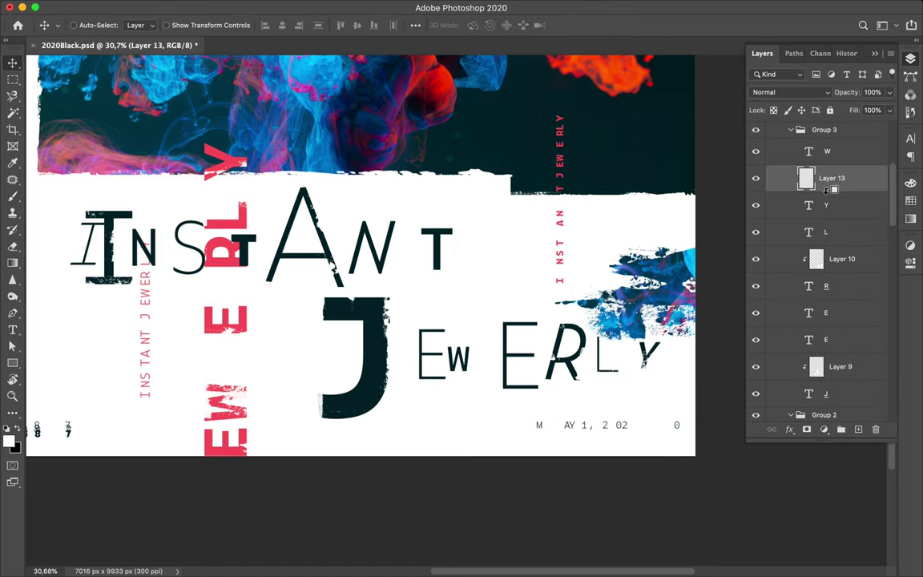
scroll(529, 330, down, 3)
scroll(521, 265, down, 3)
scroll(512, 194, down, 1)
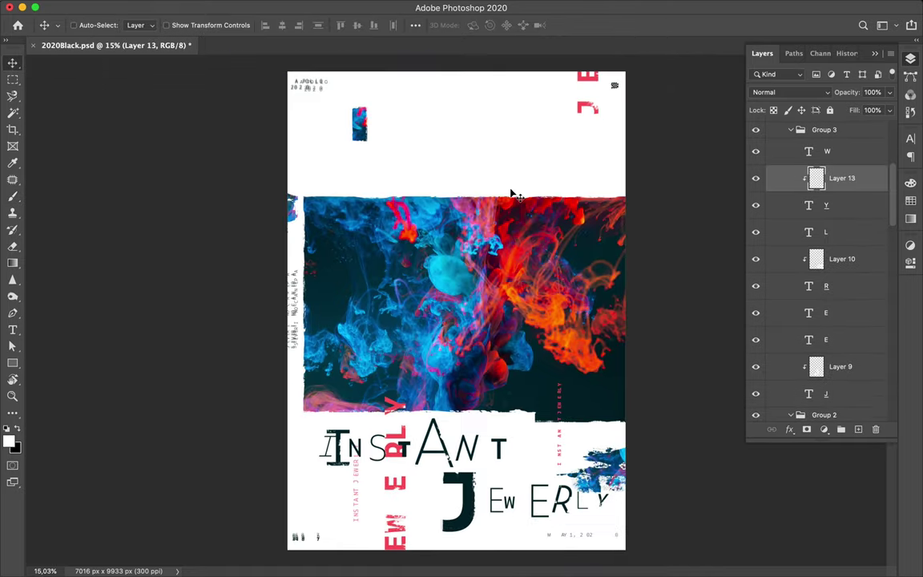
scroll(825, 264, up, 5)
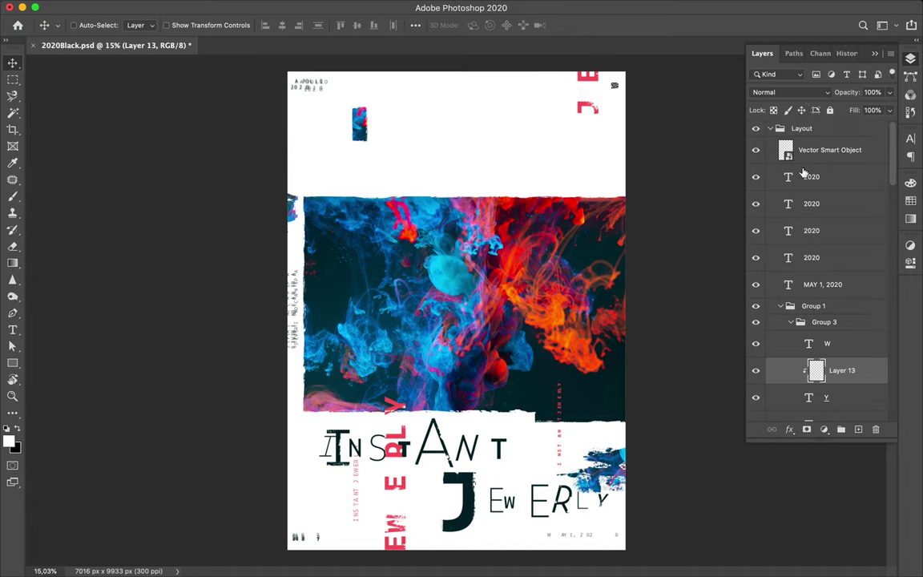
click(833, 151)
click(858, 428)
key(b)
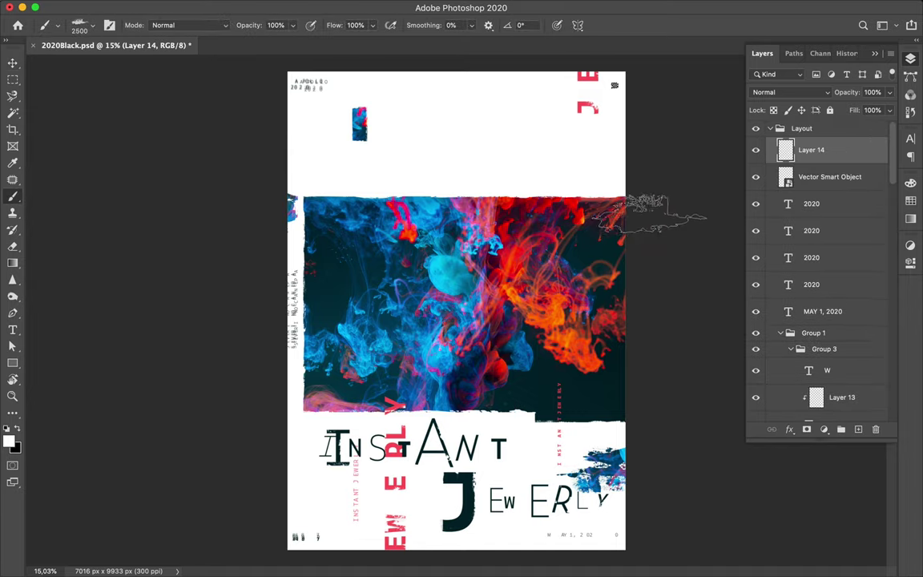
key(v)
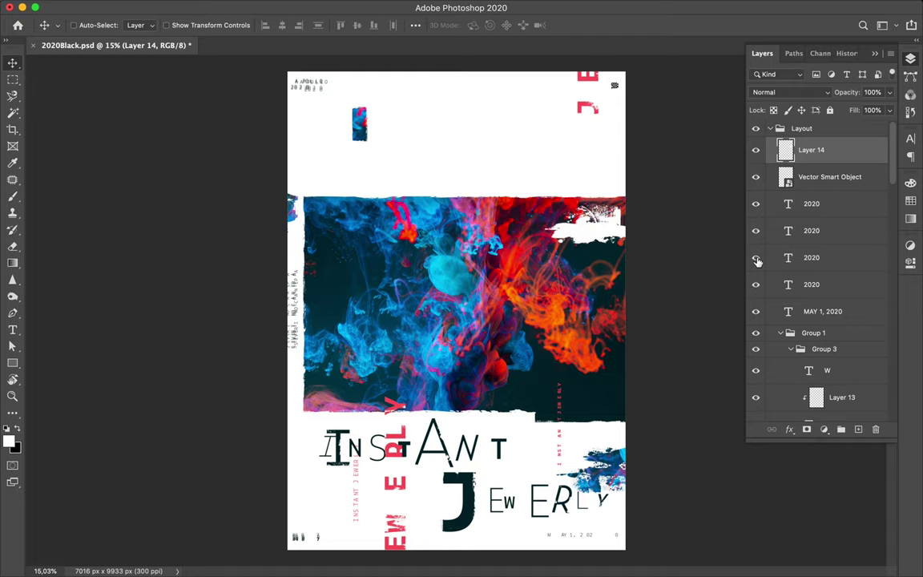
key(ctrl+z)
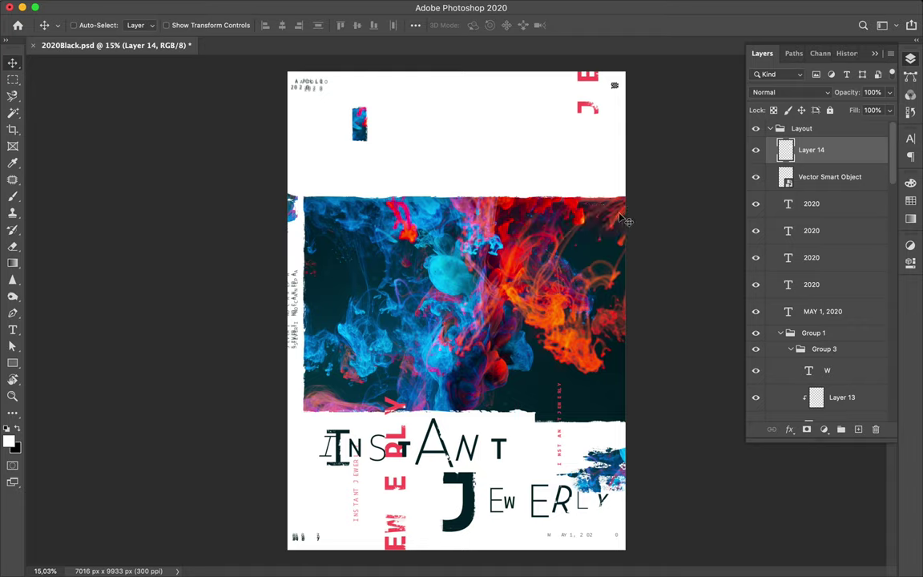
Step: Drag the blue splash layer right past the poster edge and save the poster
ctrl+click(617, 478)
drag(617, 478, 650, 478)
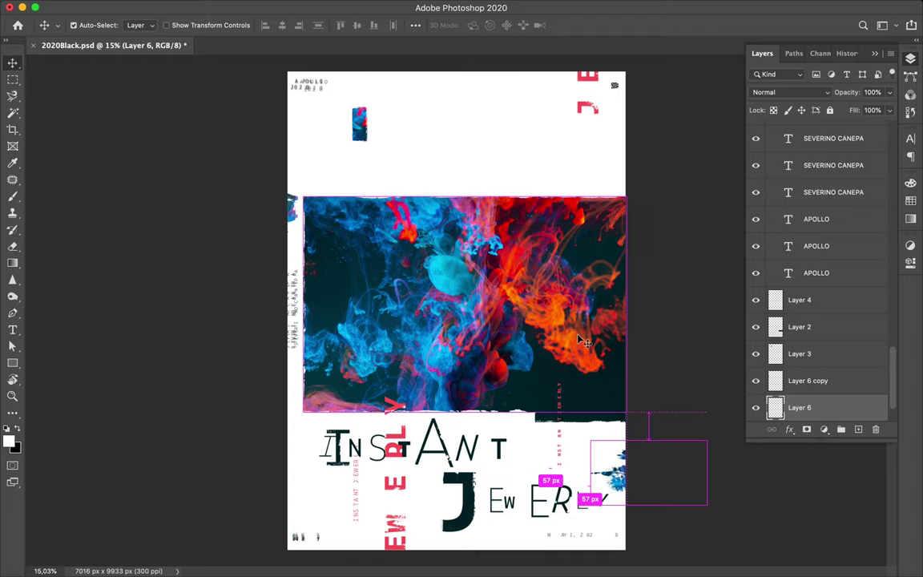
key(ctrl+s)
click(625, 7)
click(640, 36)
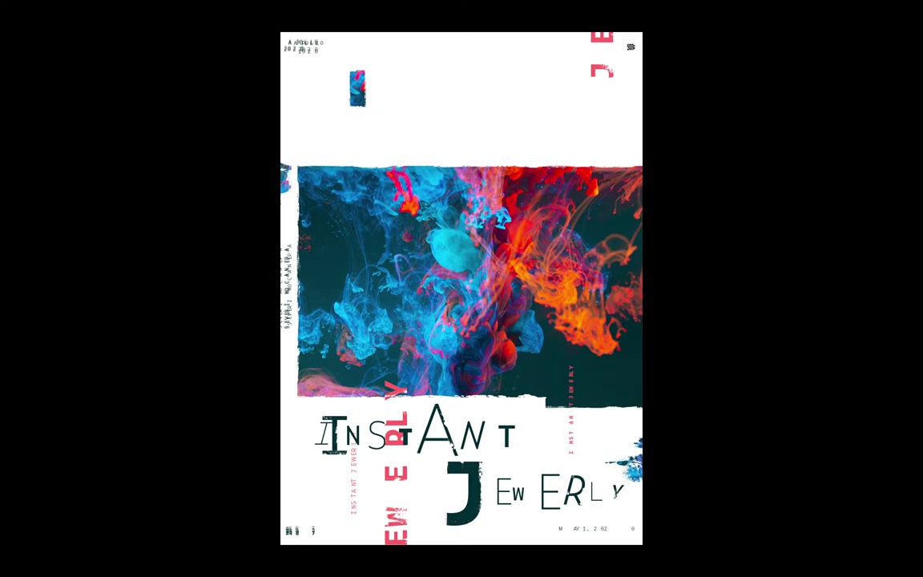